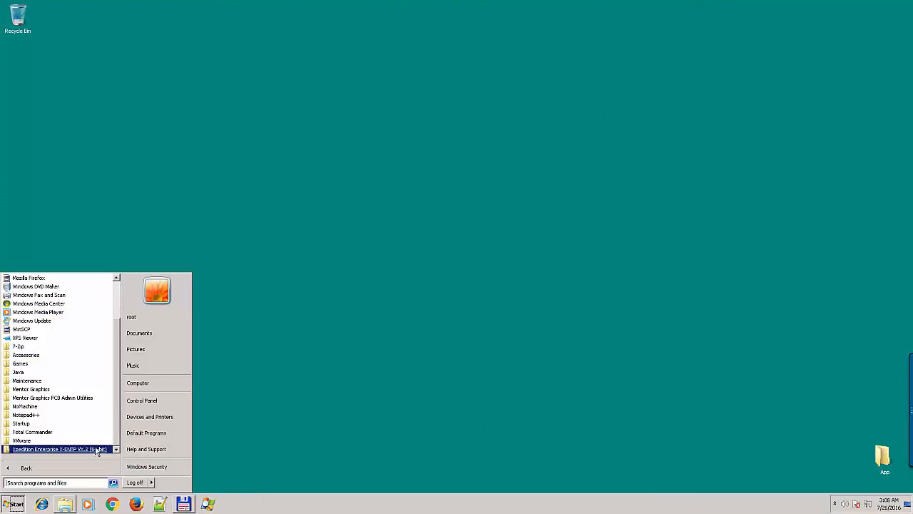
- Launch xDM Configuration Manager, choose the Advanced deployment strategy, and continue to Configure Server
left_click(95, 449)
left_click(90, 448)
left_click(72, 415)
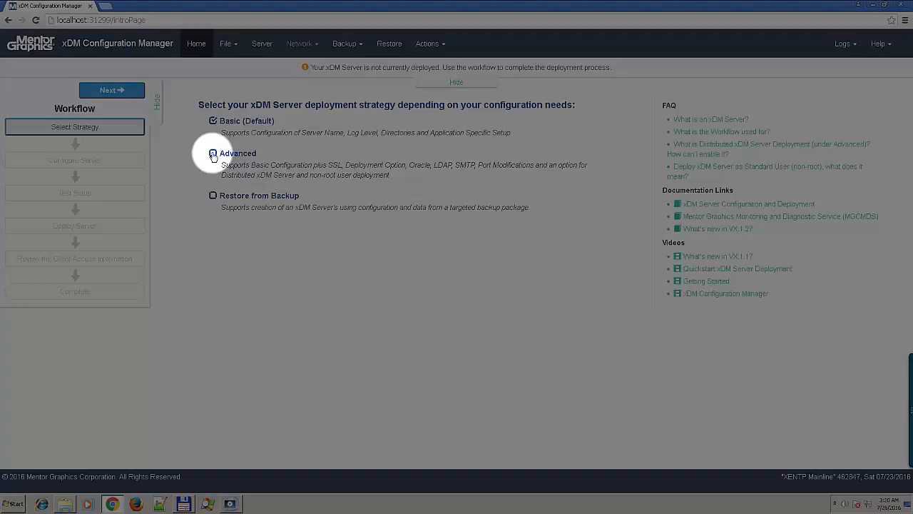
left_click(212, 153)
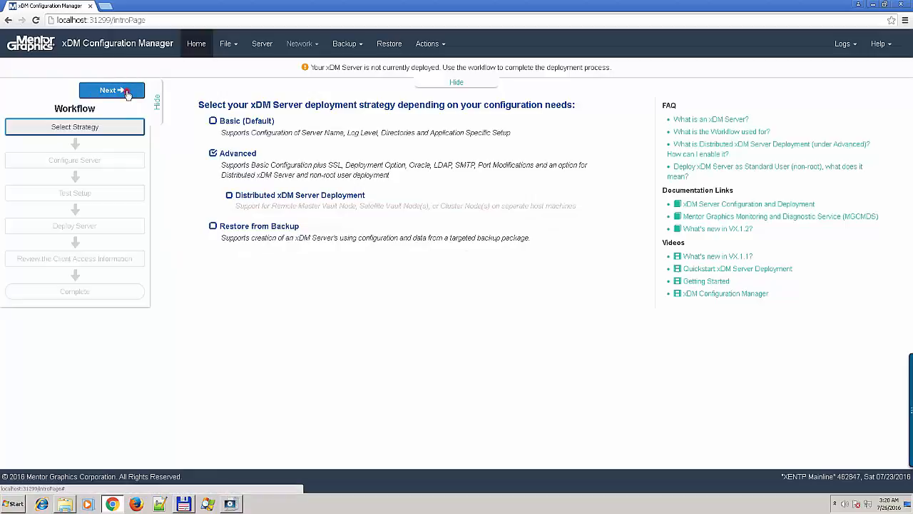
left_click(127, 93)
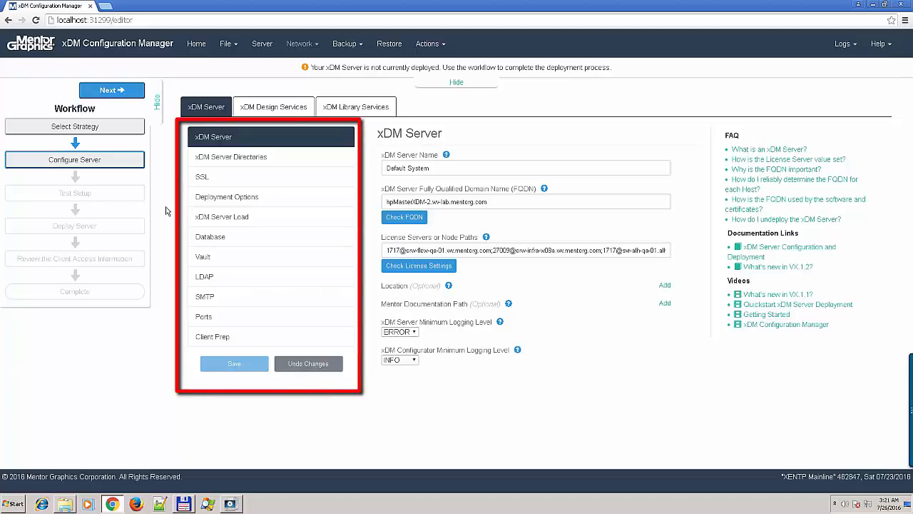
- Rename the xDM server from 'Default System' to 'Demo'
left_click(227, 158)
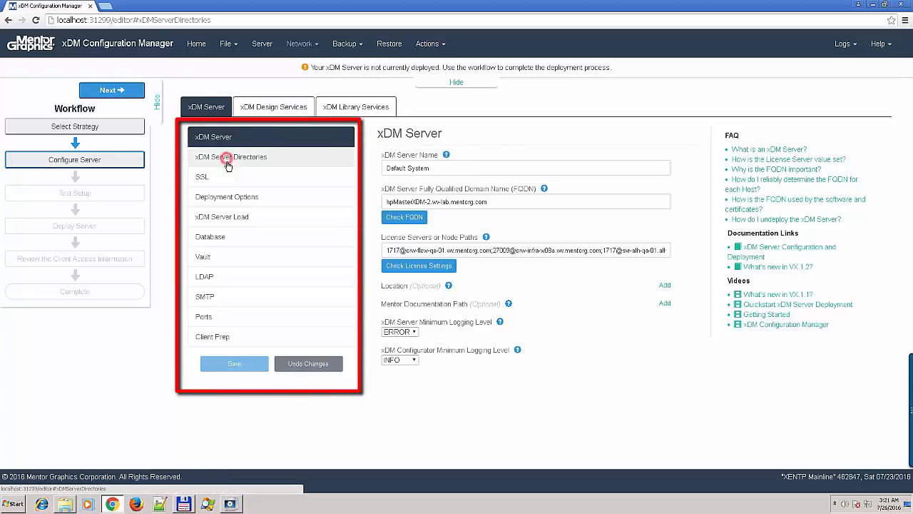
left_click(229, 197)
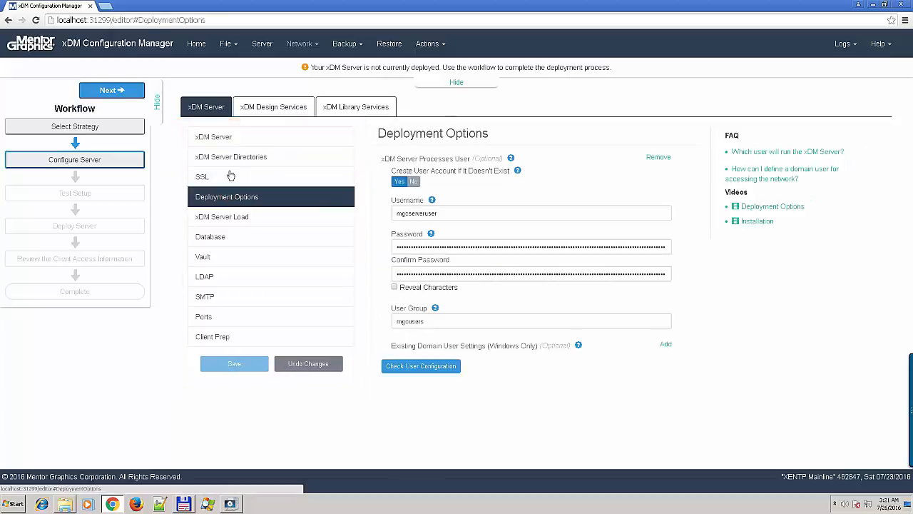
left_click(243, 139)
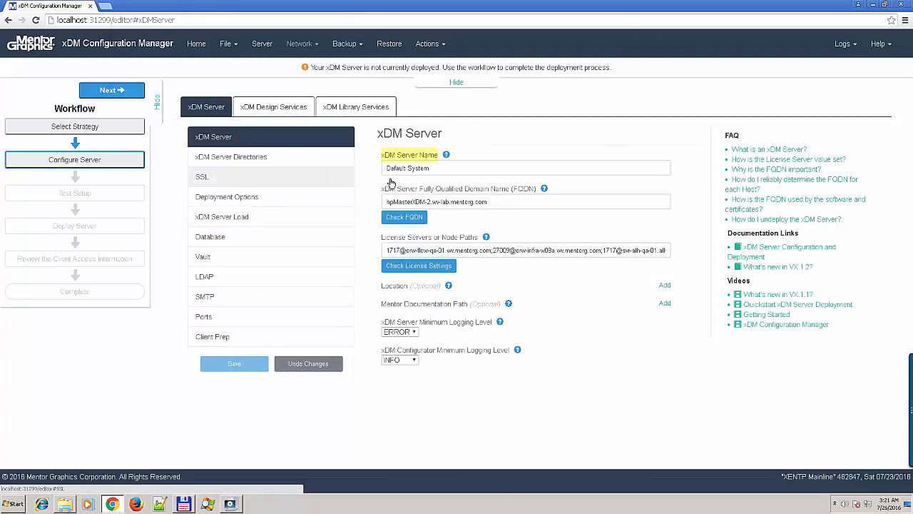
left_click_drag(433, 167, 362, 169)
type("Demo")
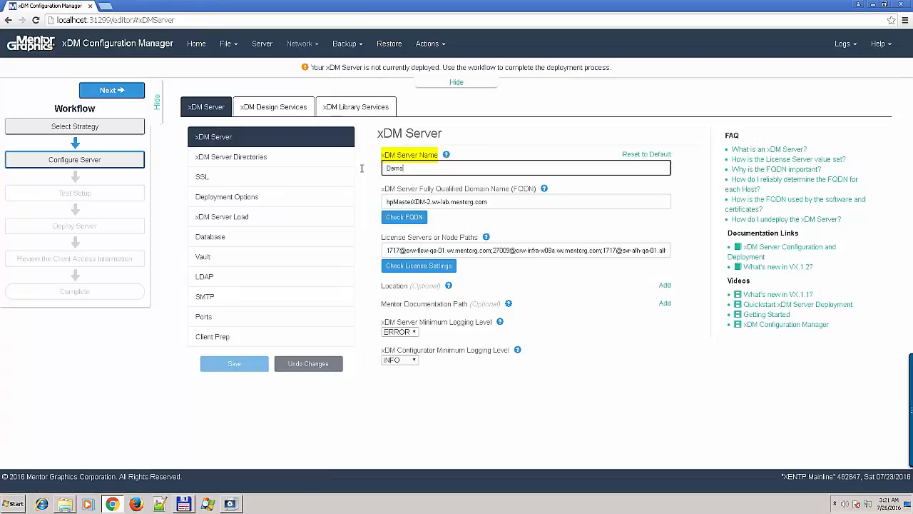
key("Tab")
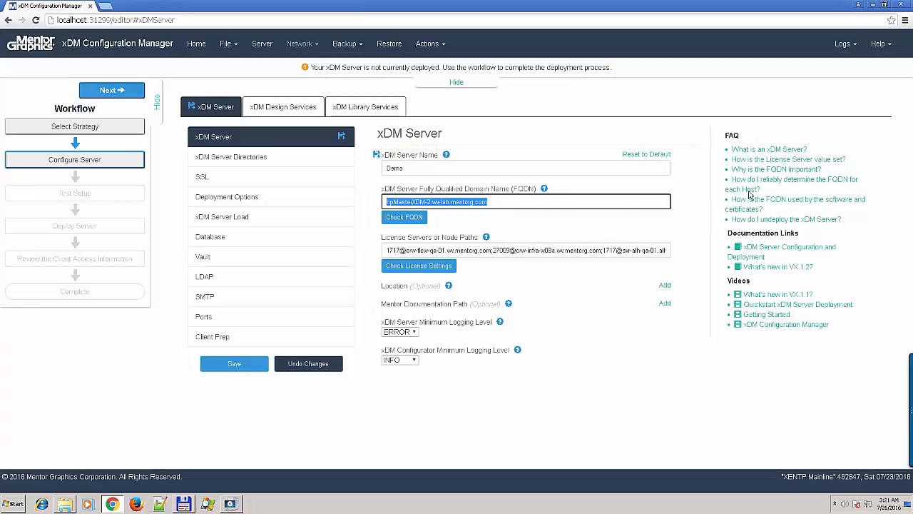
- Read the FQDN FAQ answers, then verify the FQDN matches the system-reported one
left_click(772, 169)
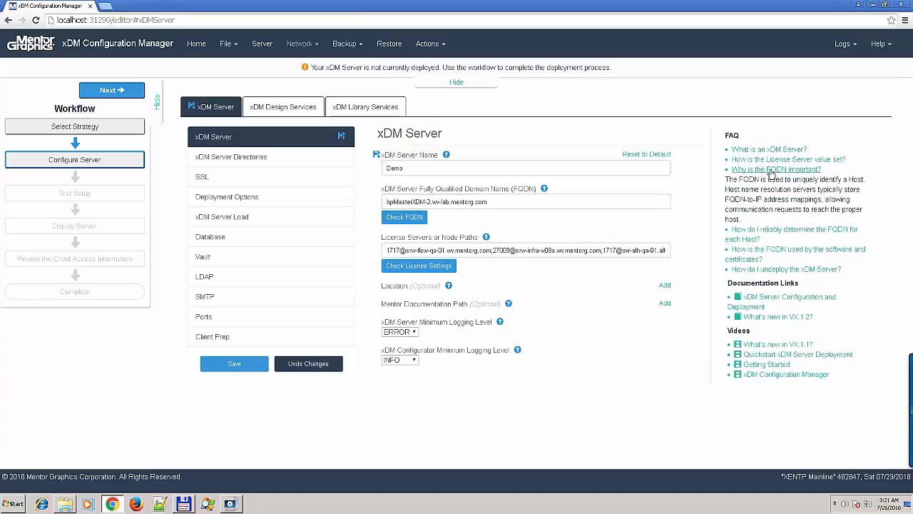
left_click(770, 231)
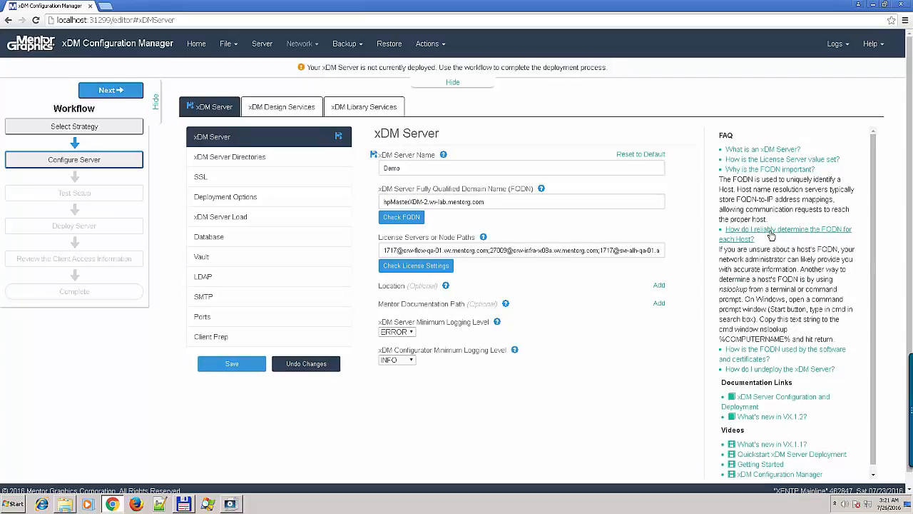
left_click(771, 234)
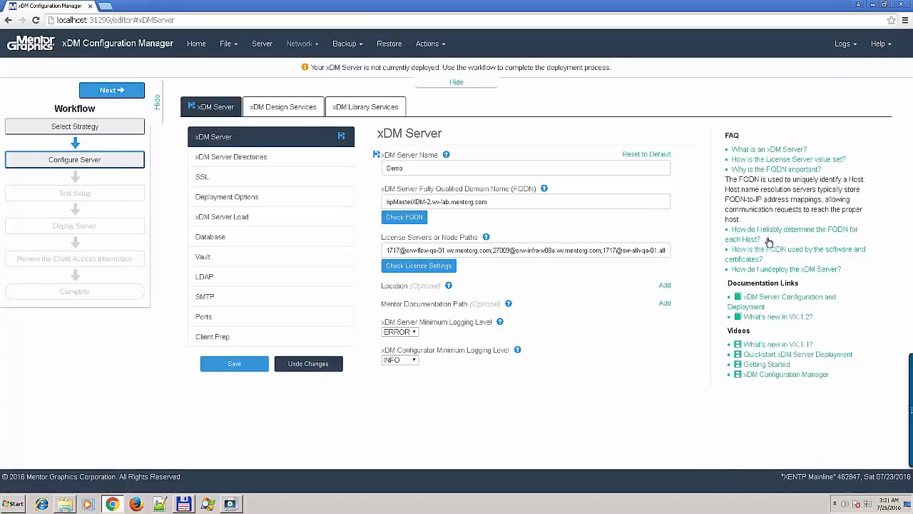
left_click(769, 171)
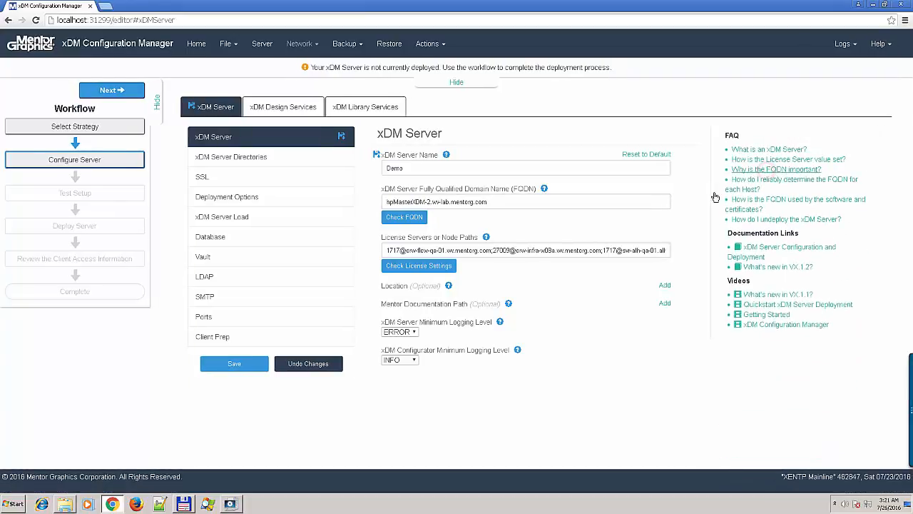
left_click(753, 203)
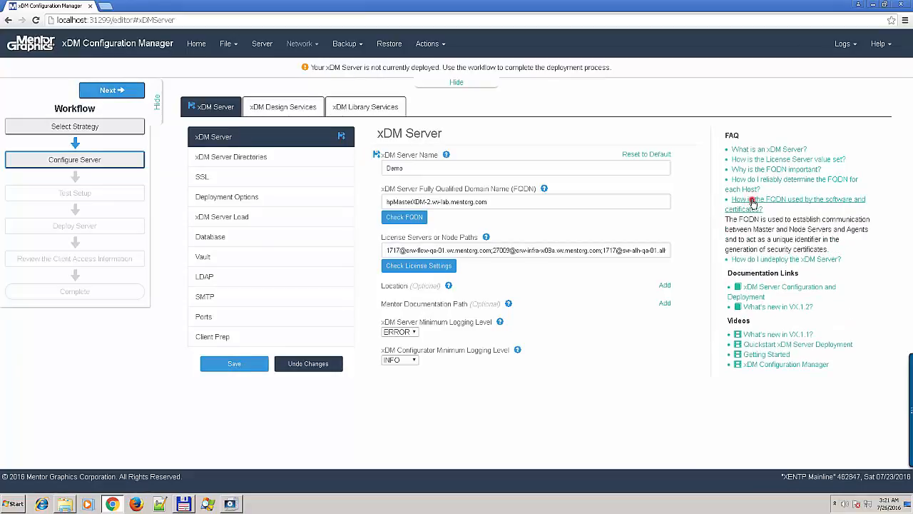
left_click(752, 203)
left_click(419, 219)
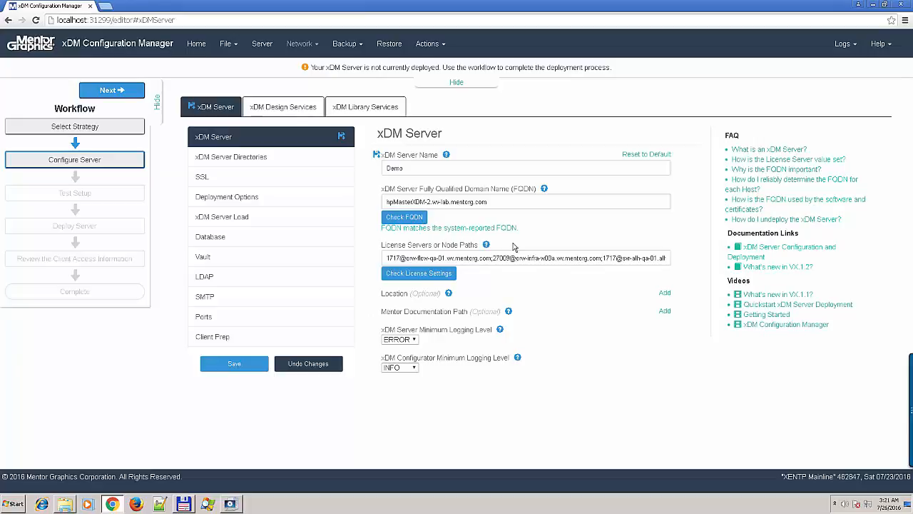
left_click(245, 160)
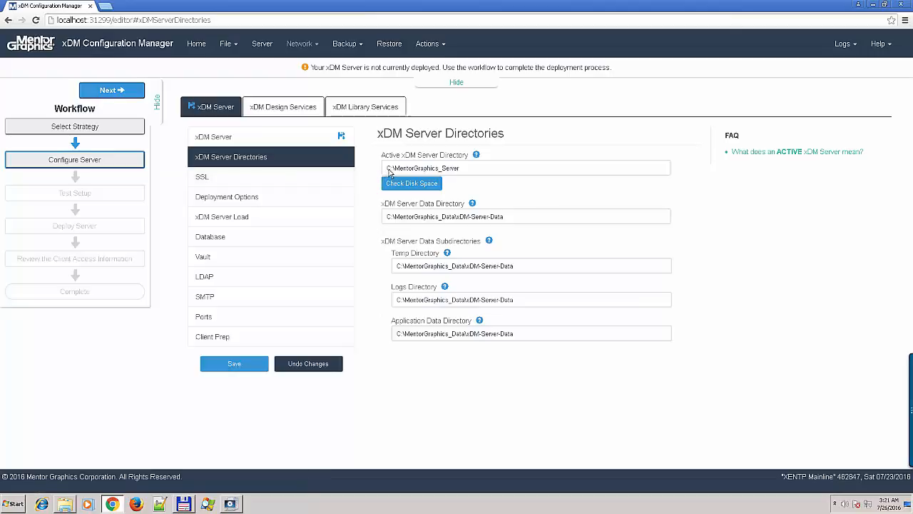
- Change the active and data server directories from drive C to Z, then check disk space
left_click_drag(389, 167, 383, 167)
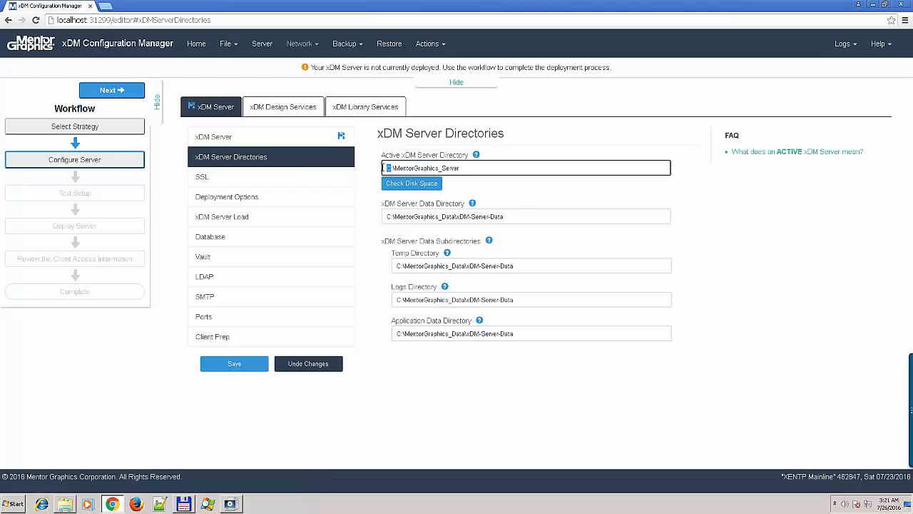
type("Z")
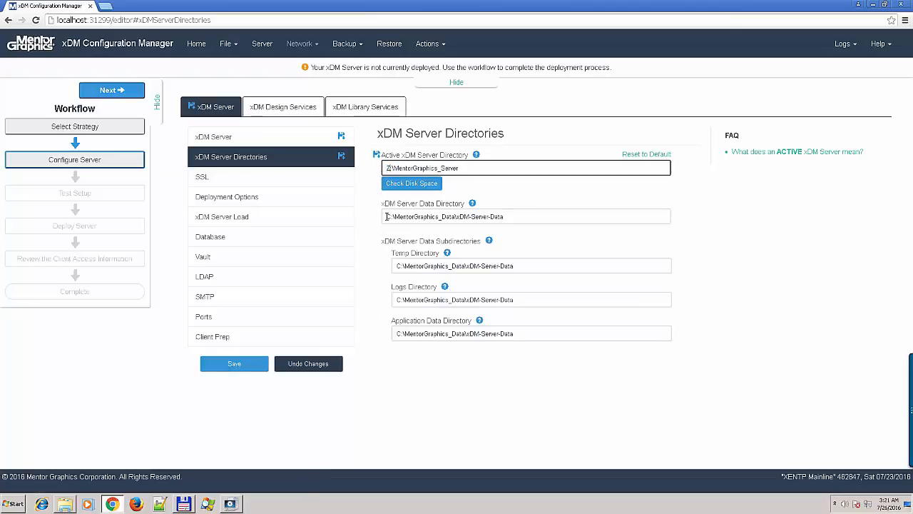
left_click_drag(389, 218, 383, 216)
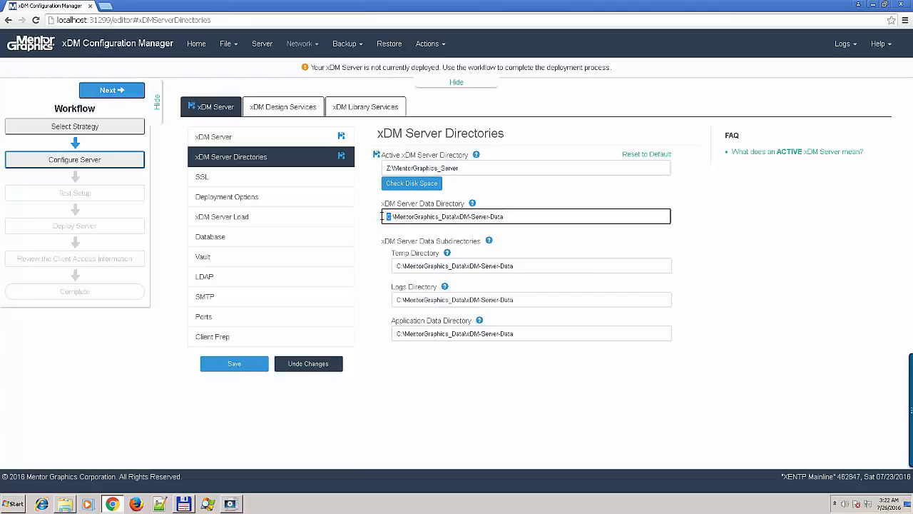
type("Z")
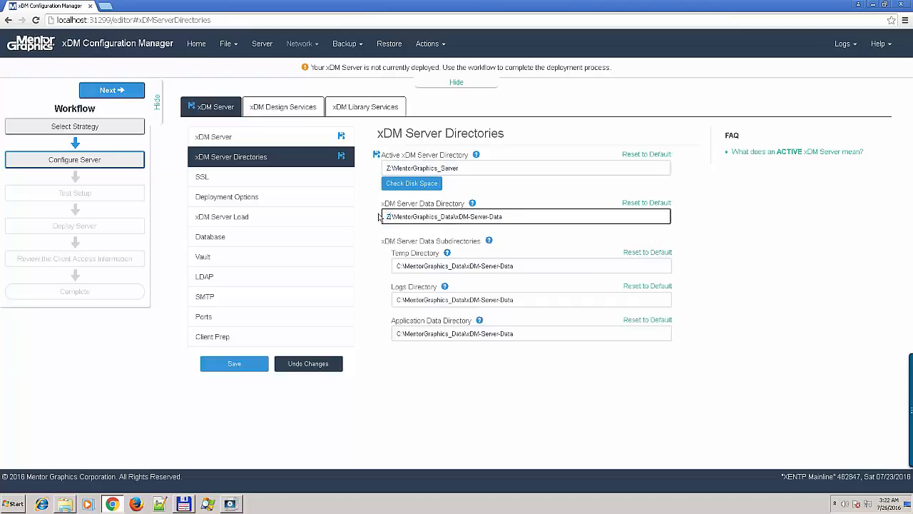
left_click(411, 184)
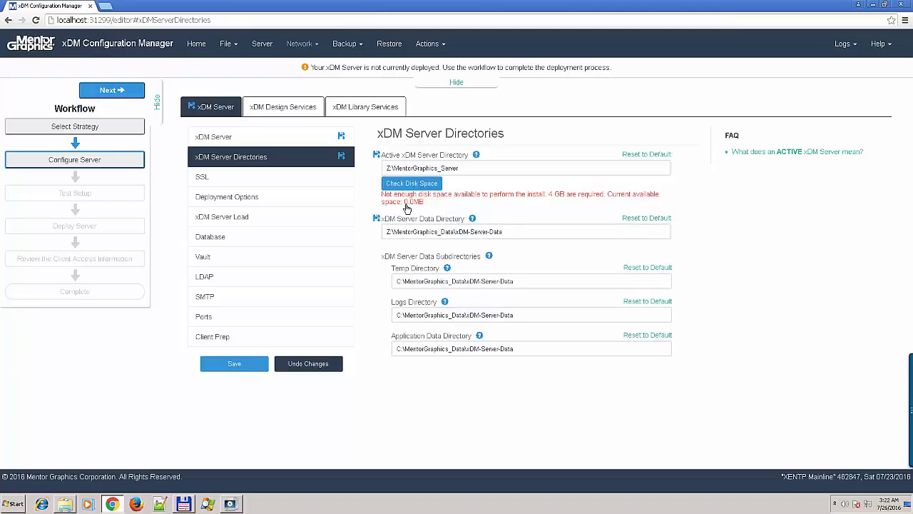
- Review the Deployment Options FAQs on the server's run-as user and network domain users
left_click(303, 203)
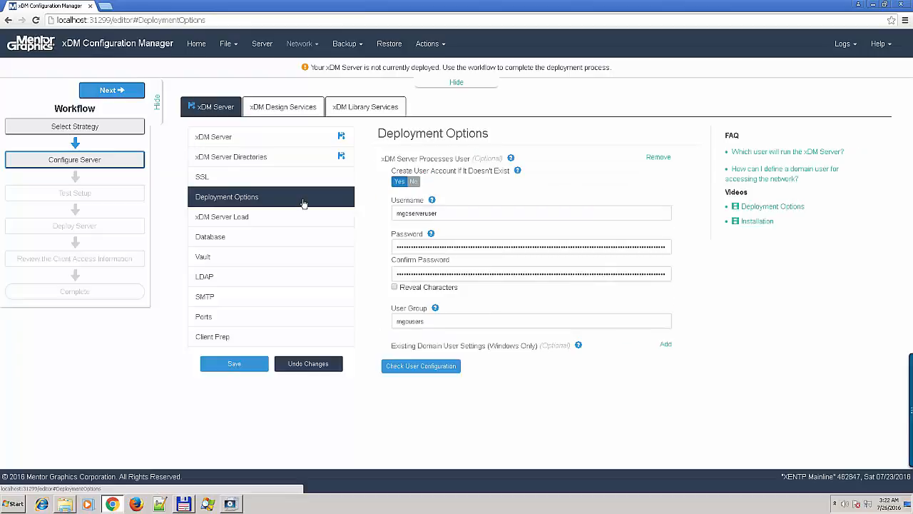
left_click(749, 154)
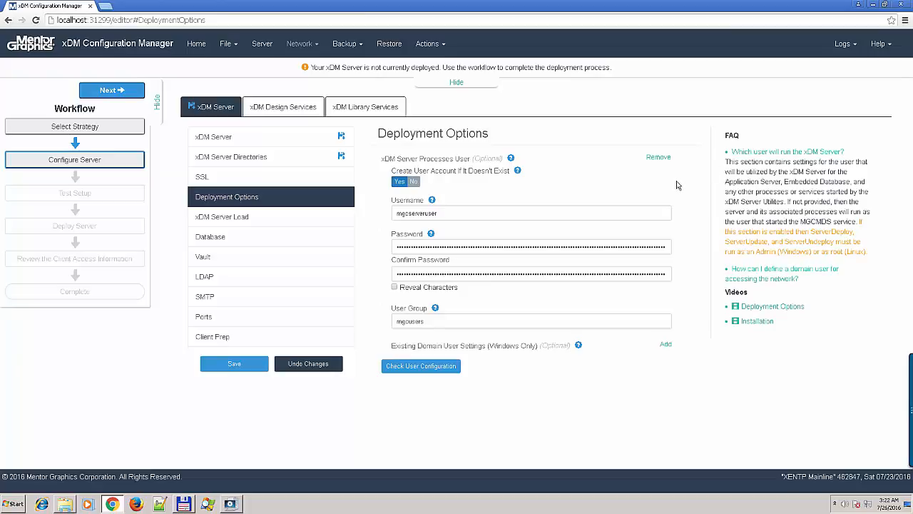
left_click(762, 271)
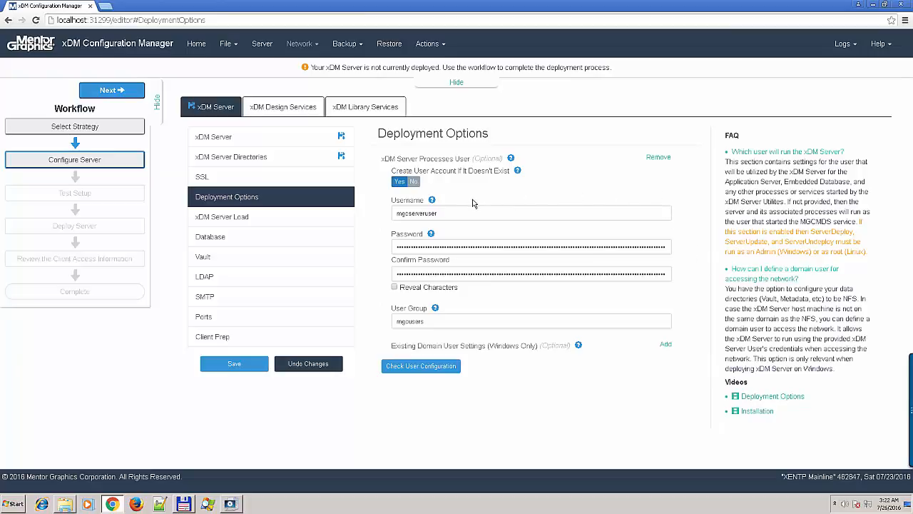
left_click(223, 238)
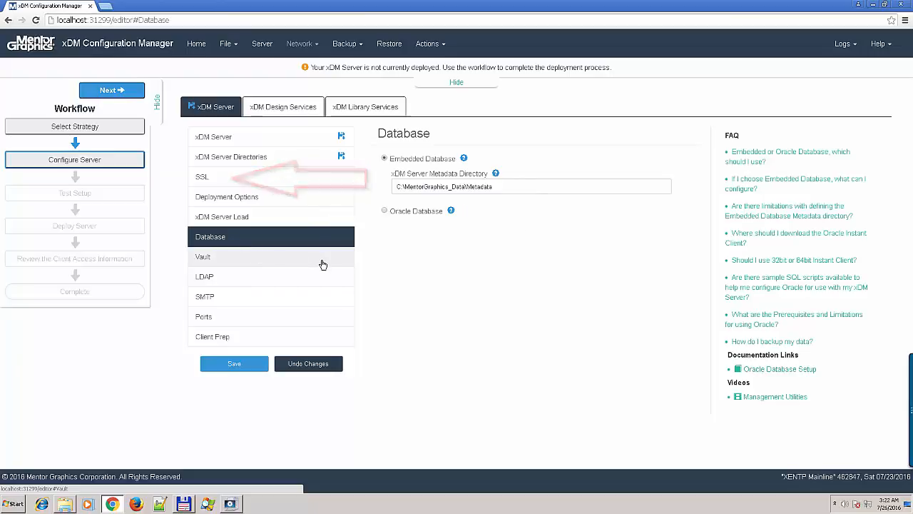
- Add LDAP configuration 'my LDAP' at ldap.alh.mentorg.com port 389 and test the connection
left_click(323, 262)
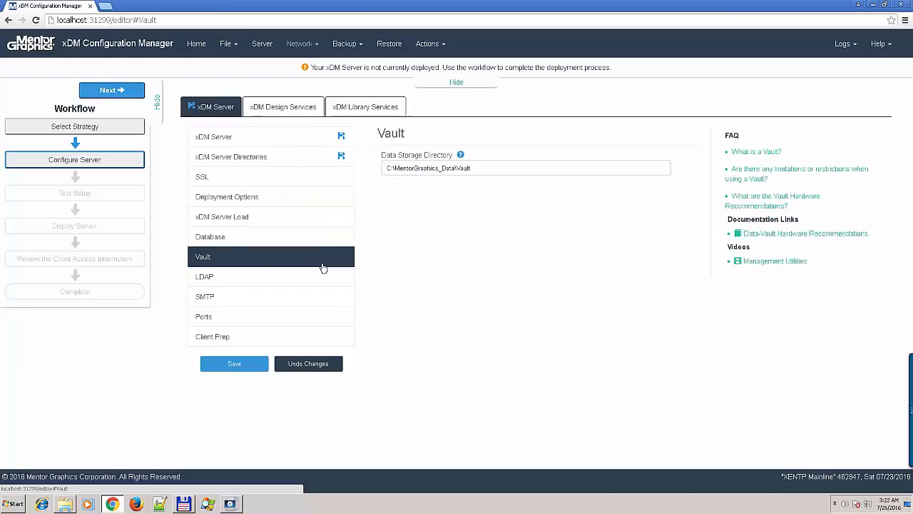
left_click(275, 278)
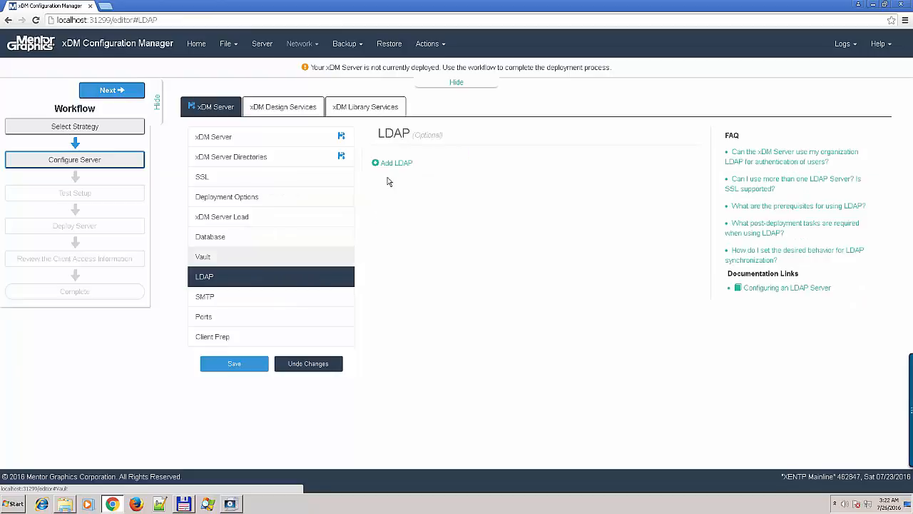
left_click(392, 163)
left_click(405, 168)
type("my LDAP")
key("Tab")
type("ldap")
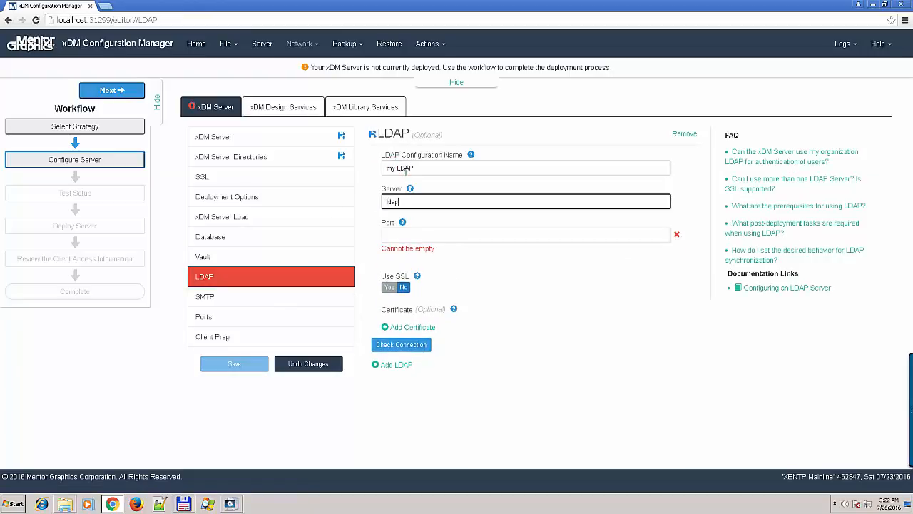
type(".alh.mentorg.com")
key("Tab")
type("389")
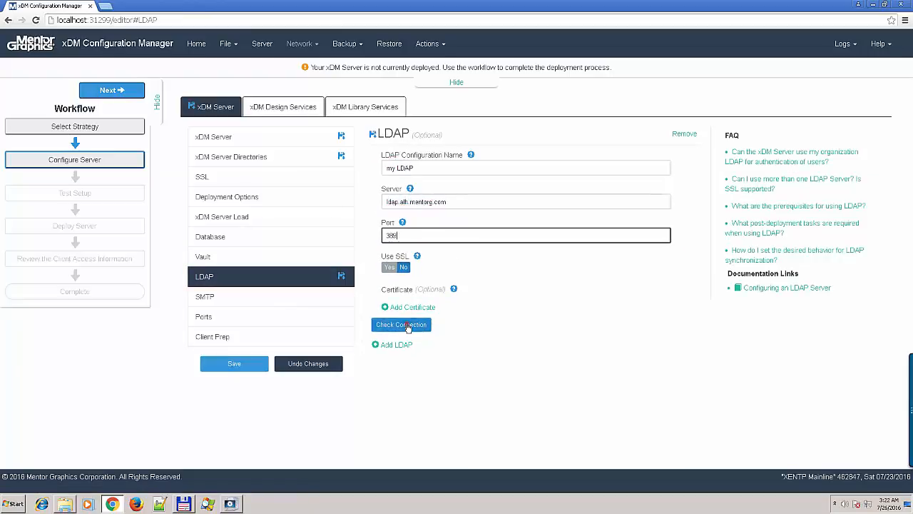
left_click(410, 324)
- Add SMTP connection 'my SMTP' at mail-na.mentorg.com port 25 and test it
left_click(209, 301)
left_click(689, 133)
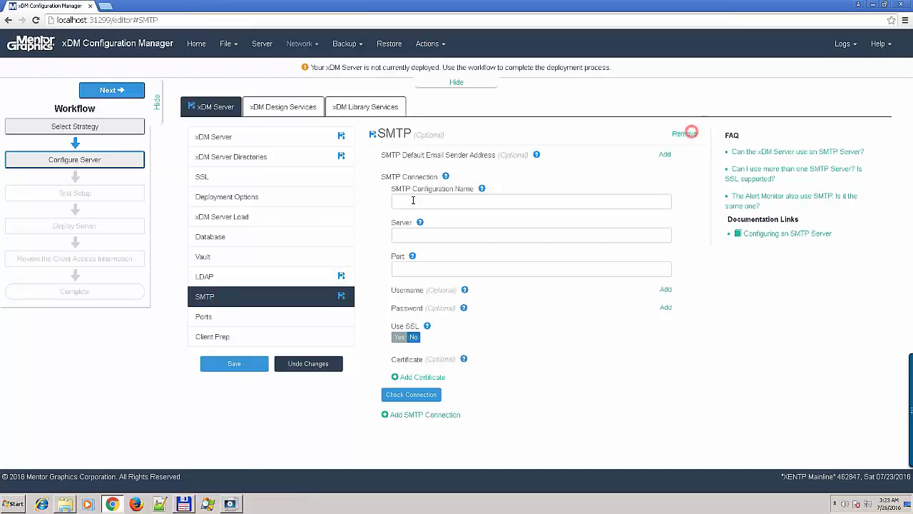
left_click(408, 201)
type("my SMTP")
key("Tab")
type("mail-na.mentorg.com")
key("Tab")
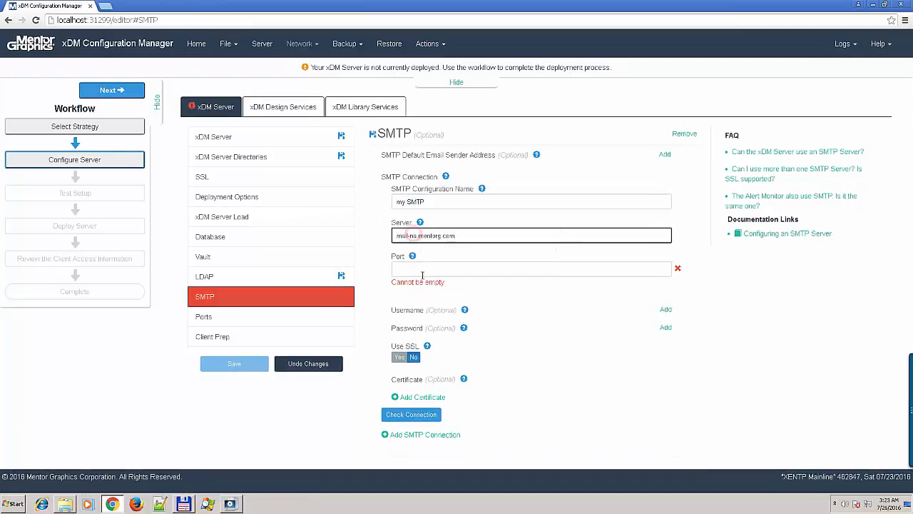
type("25")
left_click(407, 396)
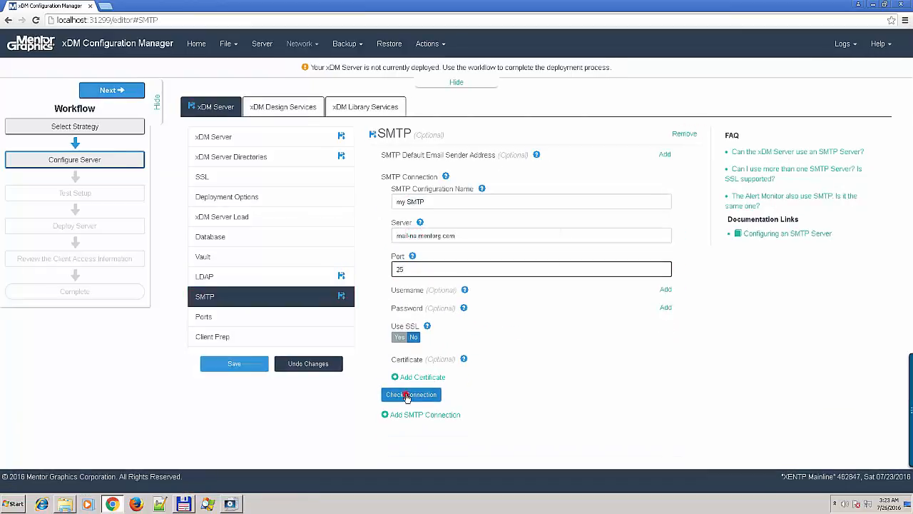
- Add a default sender address and send a test email through 'my SMTP'
left_click(663, 155)
left_click(423, 167)
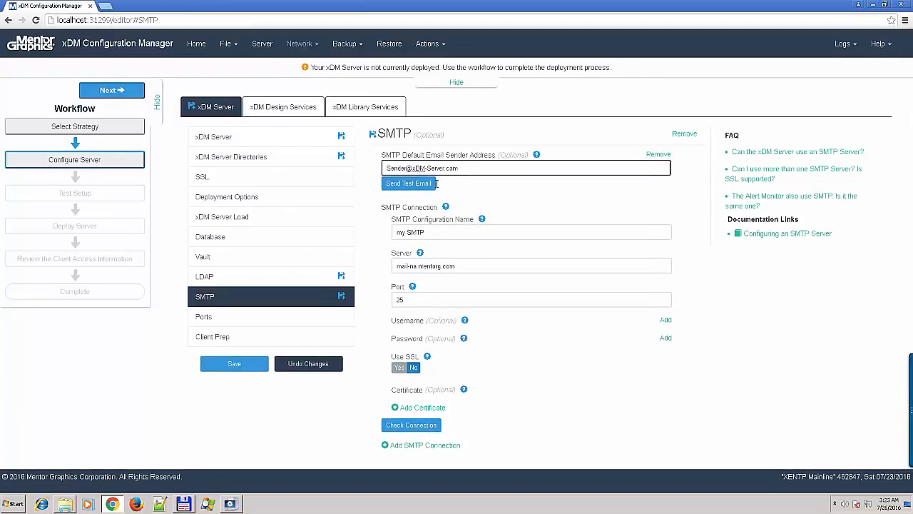
left_click(428, 183)
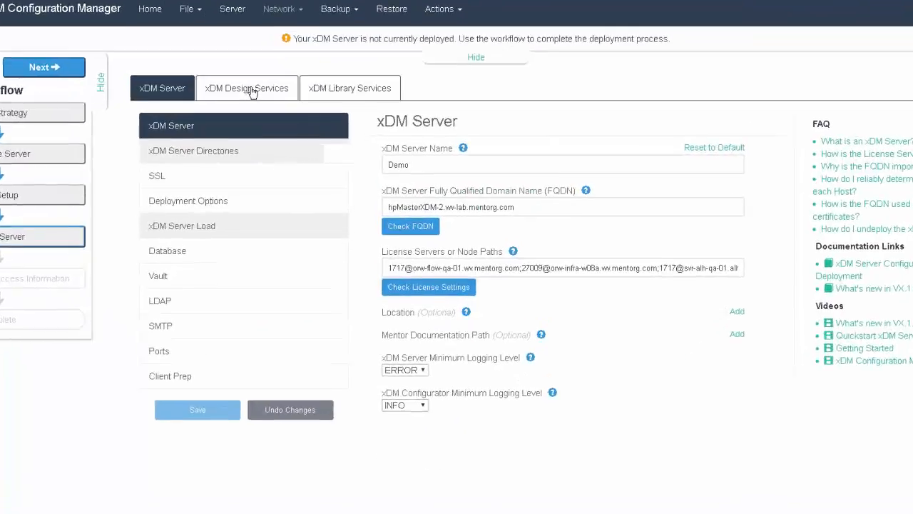
left_click(253, 90)
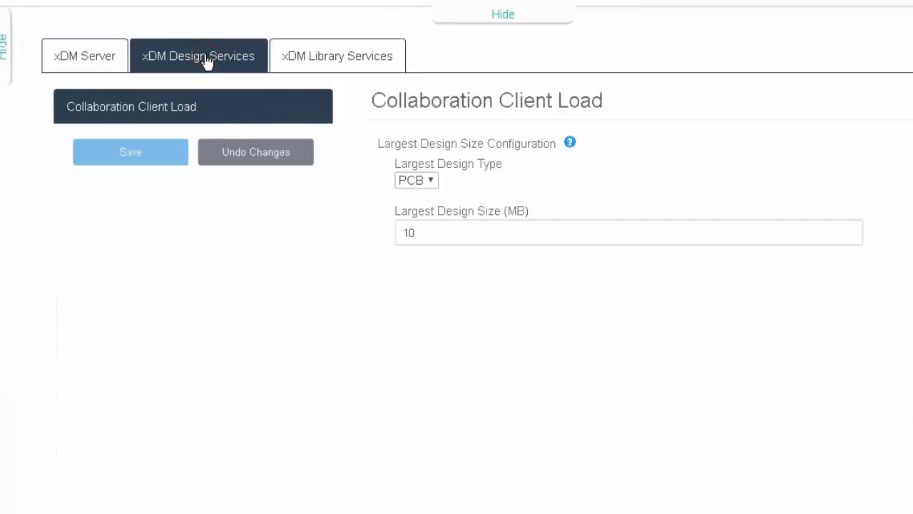
left_click(368, 68)
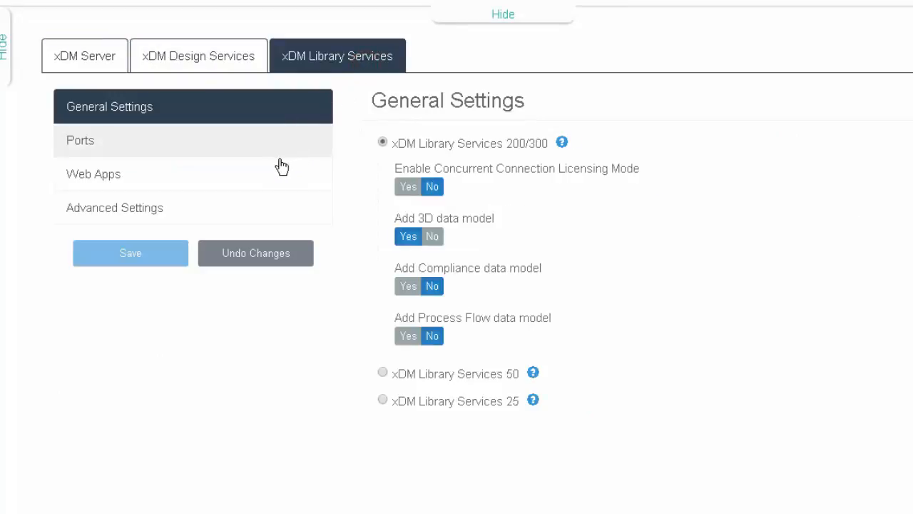
left_click(217, 152)
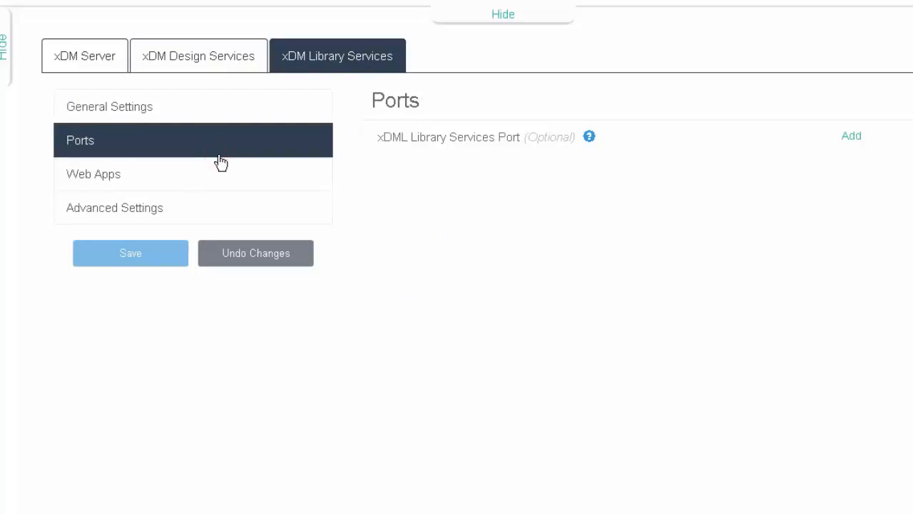
left_click(207, 172)
left_click(188, 214)
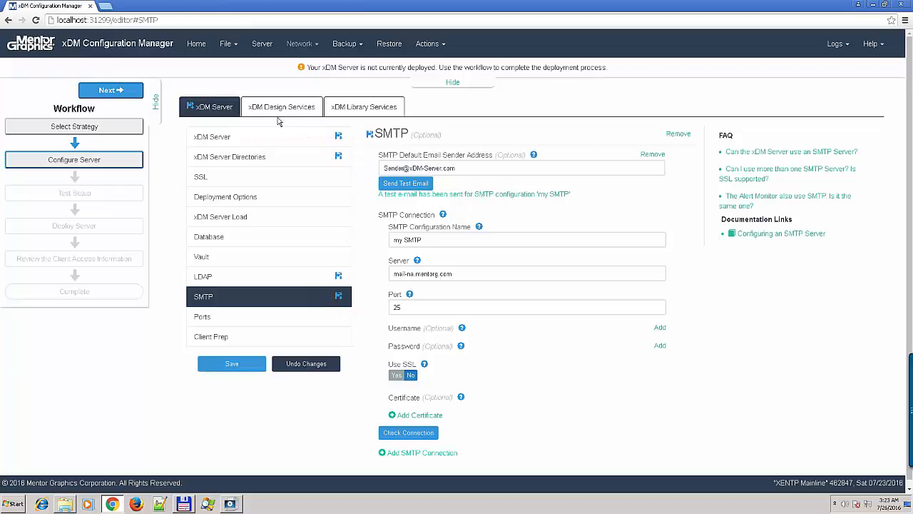
- Advance to Test Setup, acknowledge the Save Needed warning, and save the pending changes
left_click(129, 94)
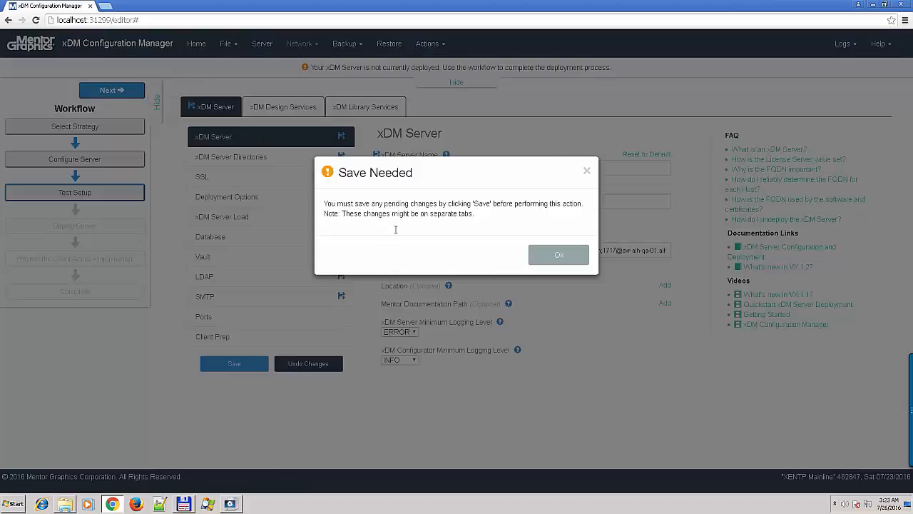
left_click(559, 258)
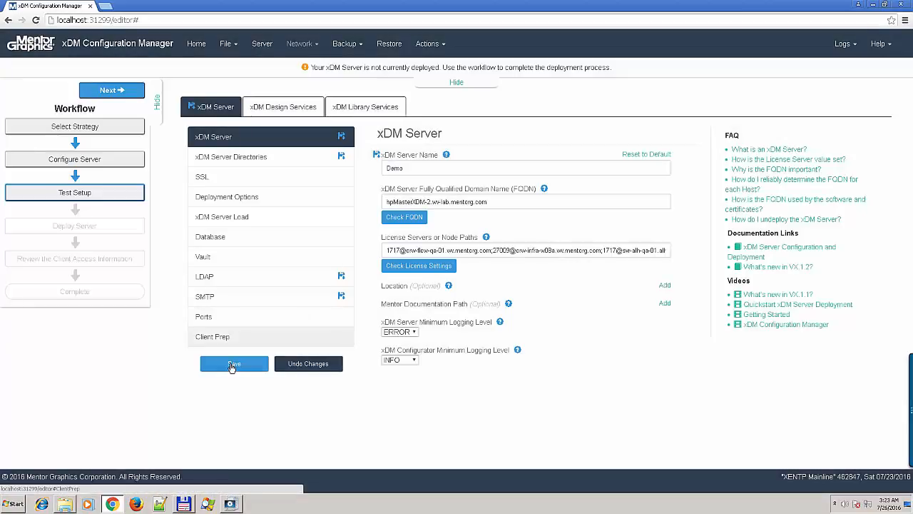
left_click(232, 365)
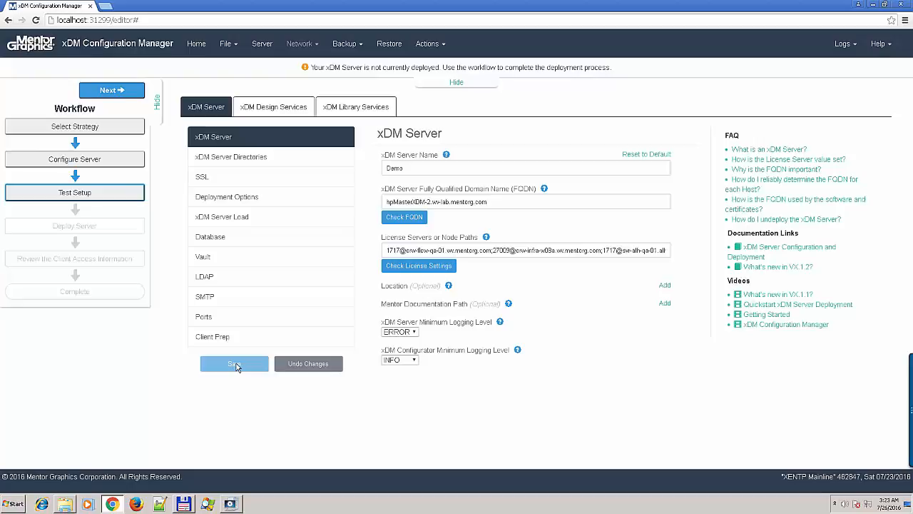
left_click(103, 188)
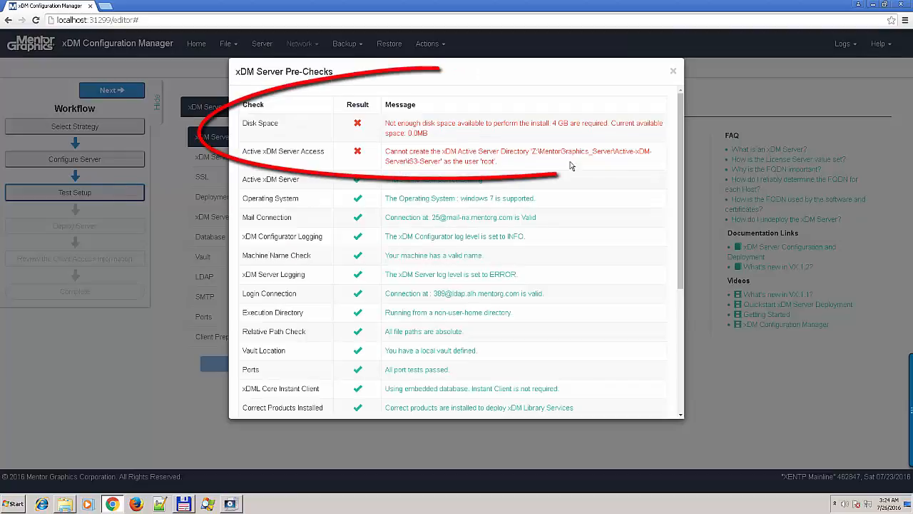
left_click(671, 73)
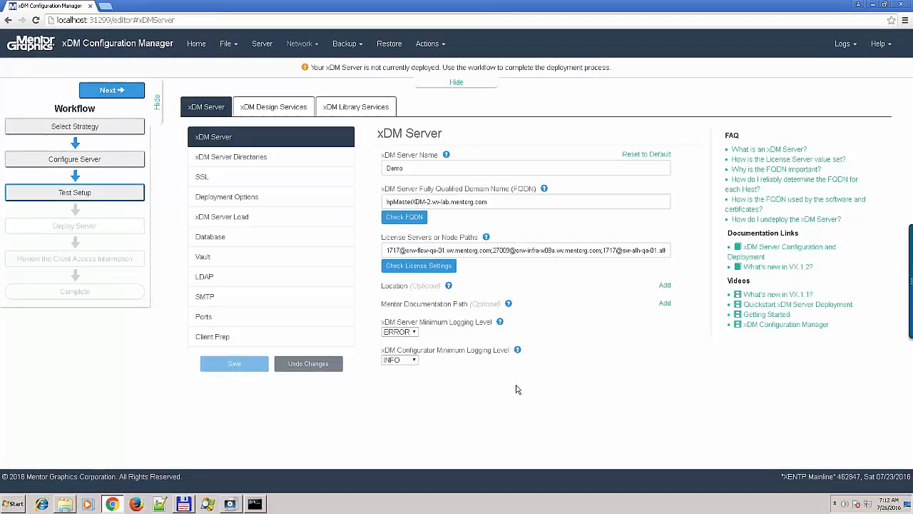
- Switch the Active xDM Server Directory back to drive C, check disk space, and save
left_click(264, 156)
left_click(396, 169)
type("C:\\MentorGraphics_Server")
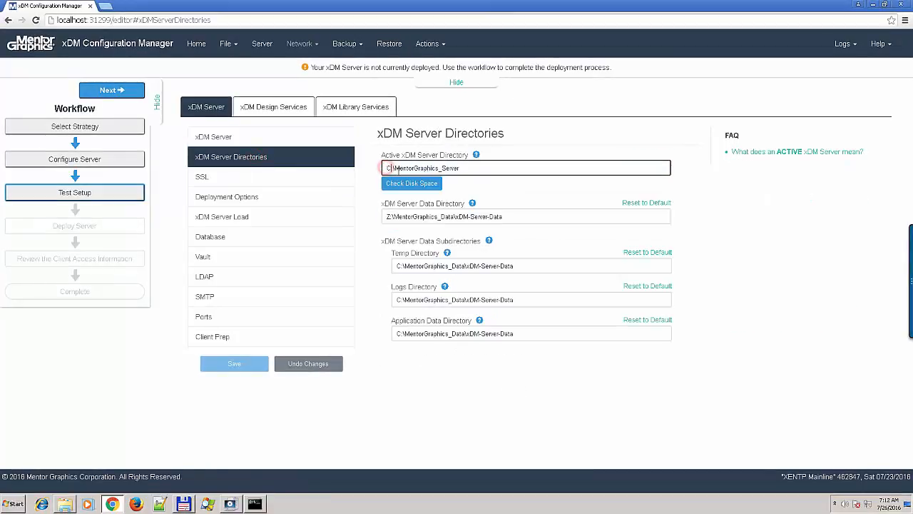
left_click(386, 217)
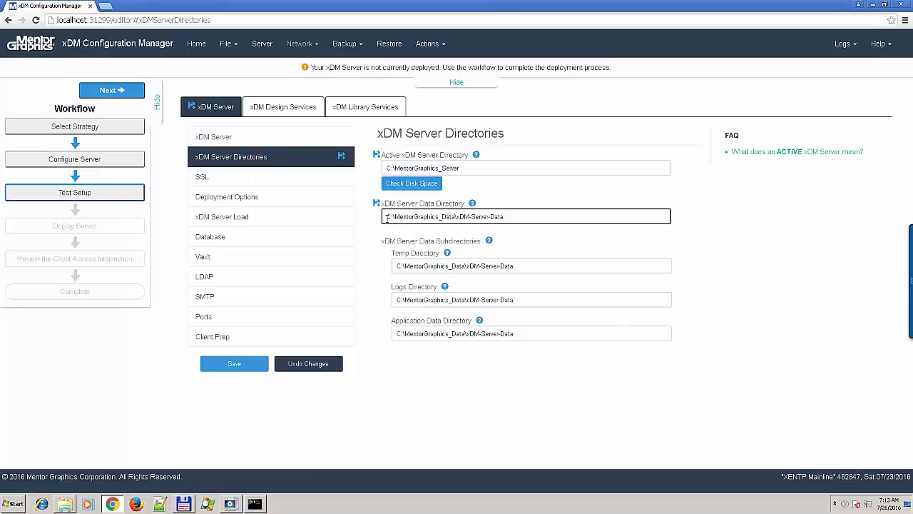
left_click(410, 182)
left_click(243, 364)
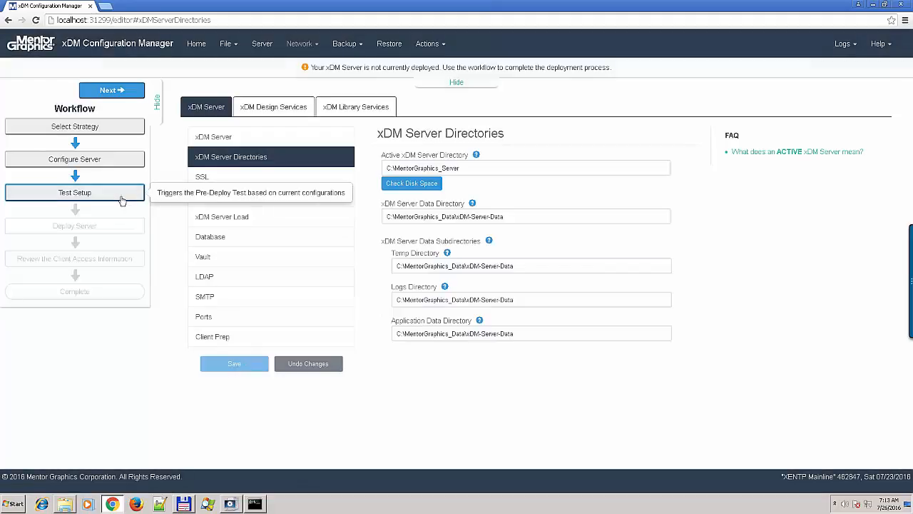
- Rerun the pre-checks and review the results, which show only a Disk Space warning
left_click(122, 200)
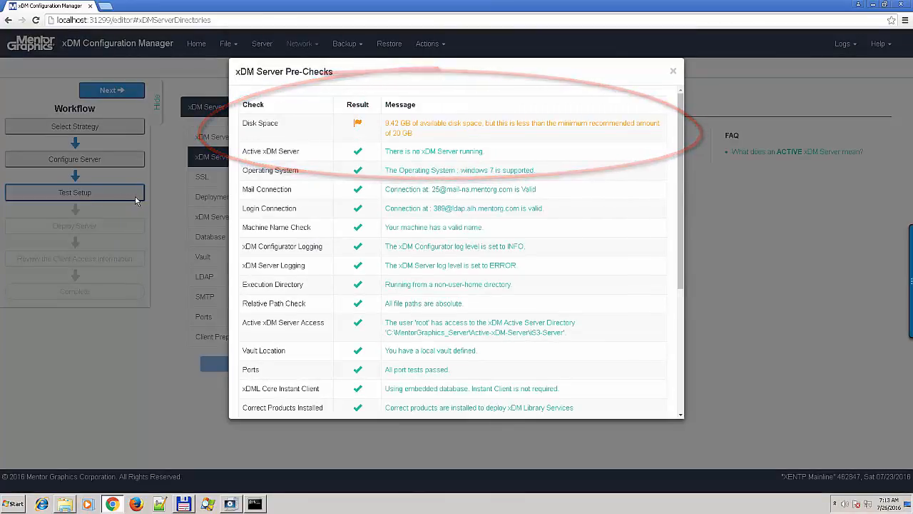
left_click_drag(679, 178, 674, 393)
left_click_drag(682, 216, 687, 91)
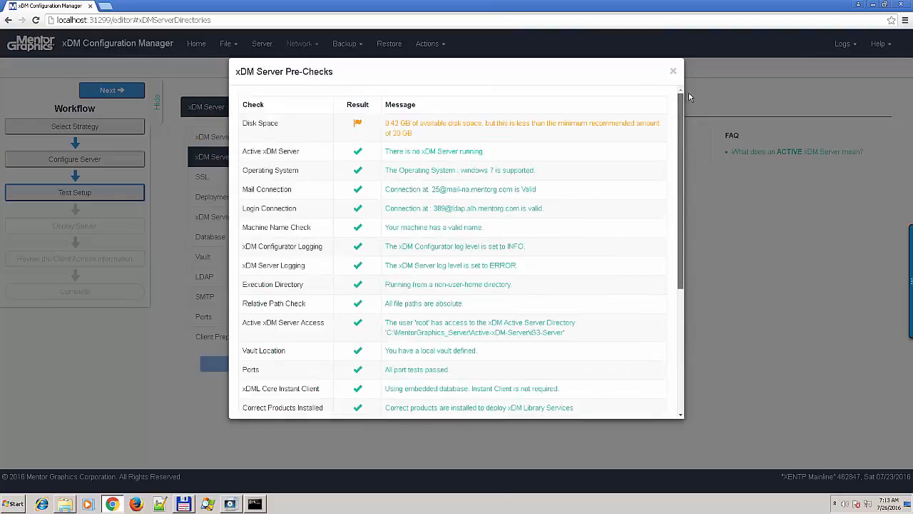
left_click(673, 71)
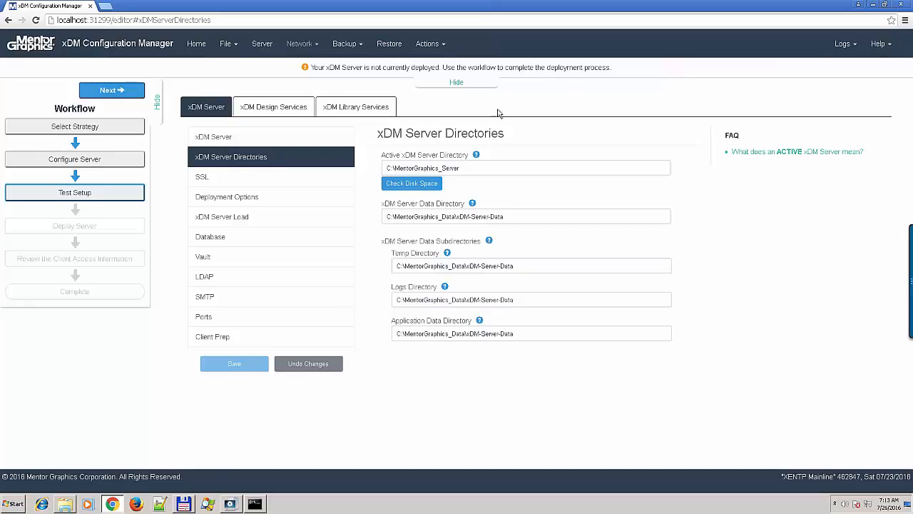
- Deploy the xDM Server past the backup warning and watch the ServerDeploy log until done
left_click(130, 90)
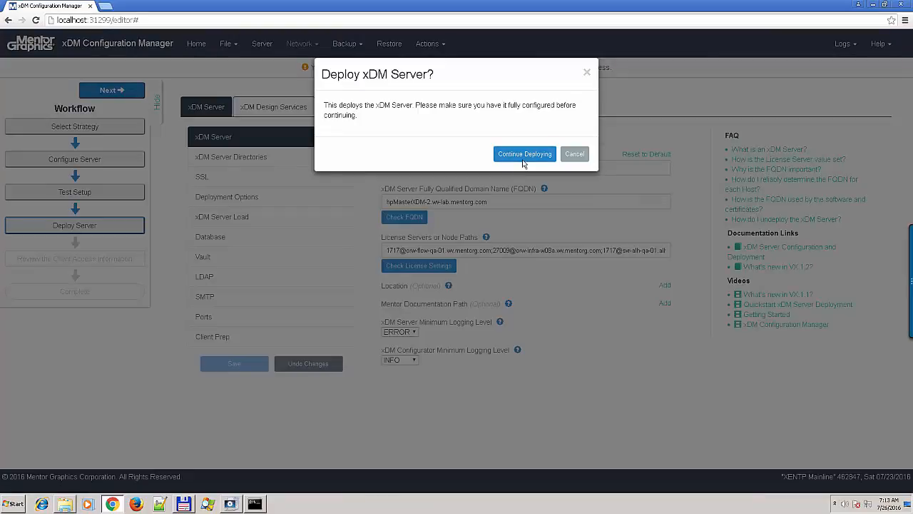
left_click(522, 159)
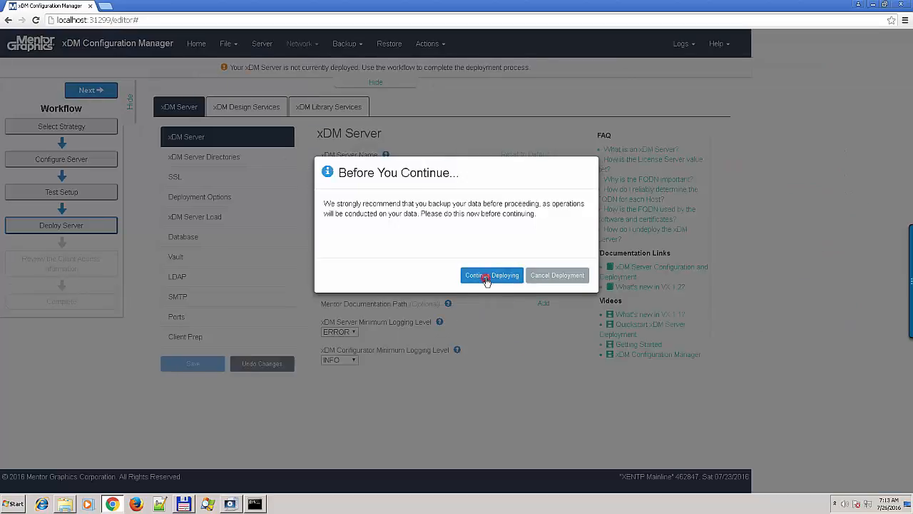
left_click(491, 274)
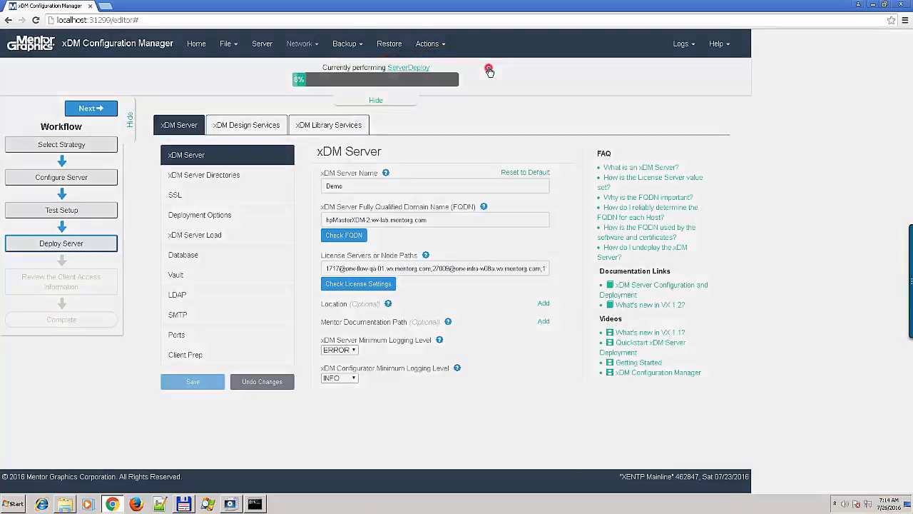
left_click(487, 68)
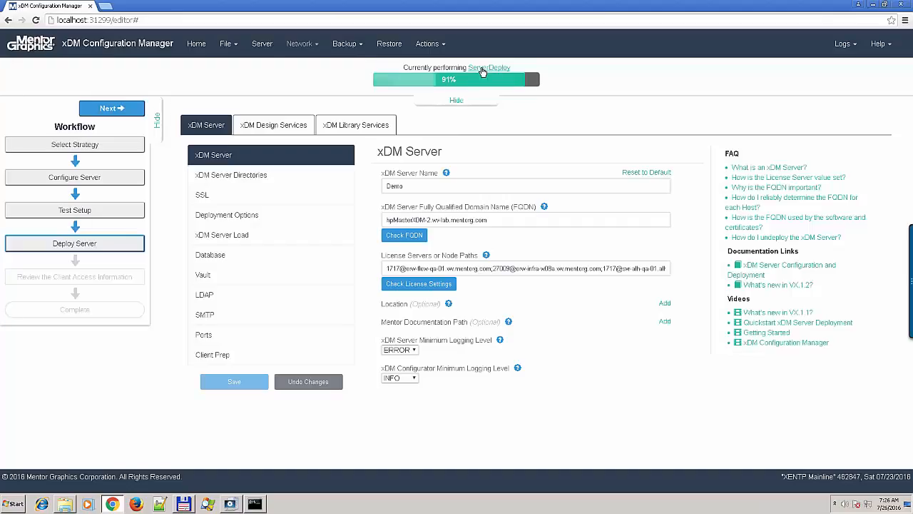
left_click(449, 65)
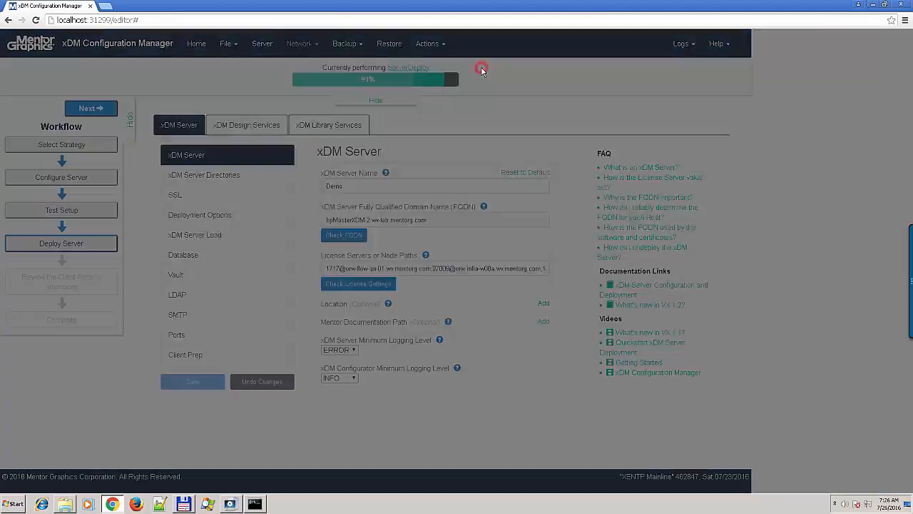
left_click(809, 58)
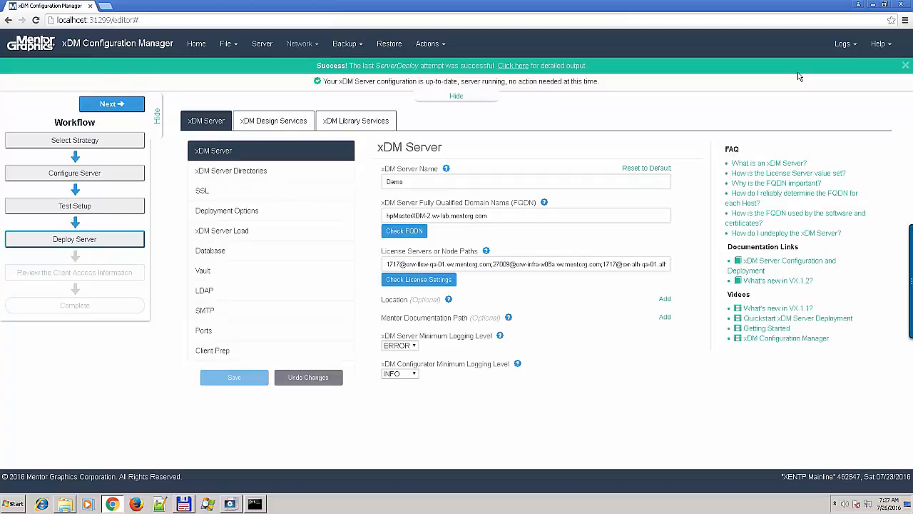
- Go to Review the Client Access Information and open the Web Login Page link
left_click(135, 106)
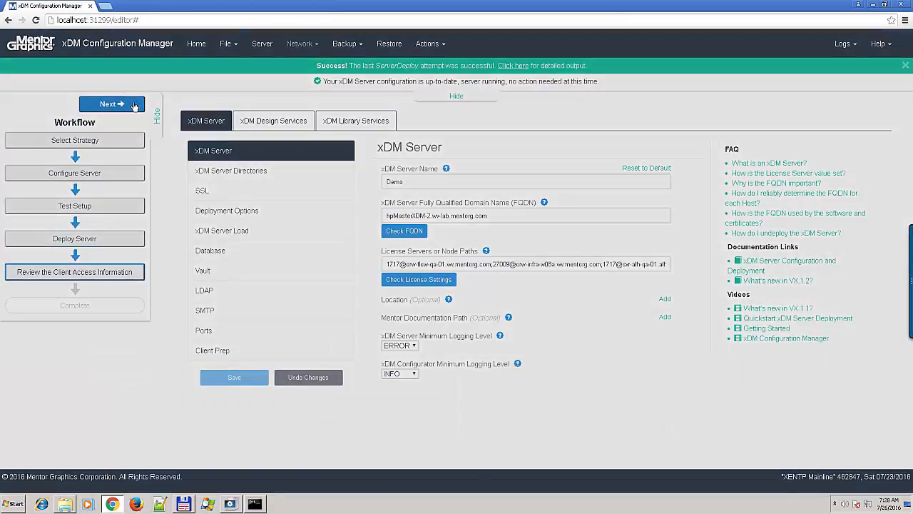
left_click(135, 106)
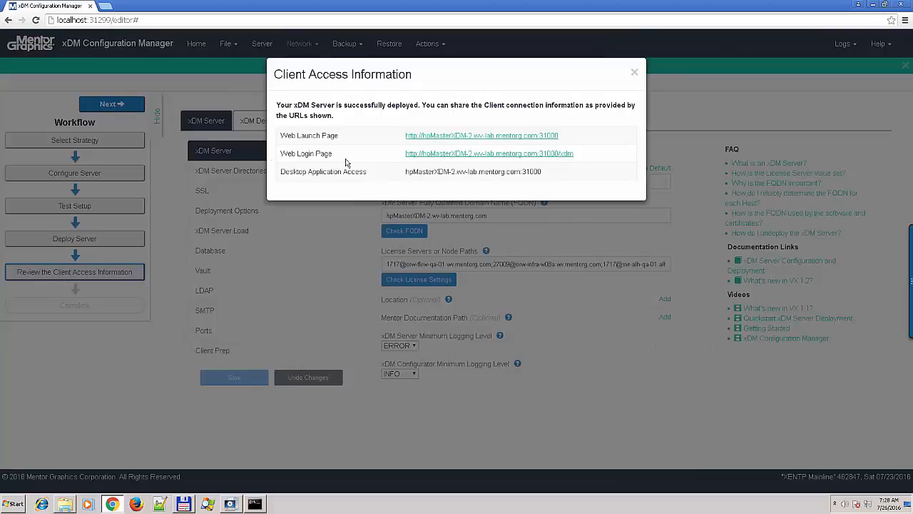
left_click(482, 154)
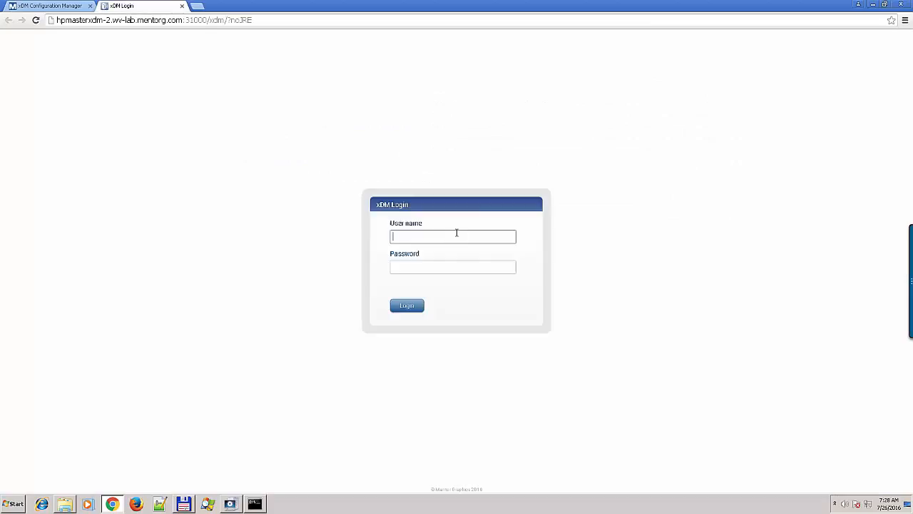
- Log into xDM Admin as the administrator and open Settings > Authentication
type("admin")
key("Tab")
type("admin")
left_click(413, 308)
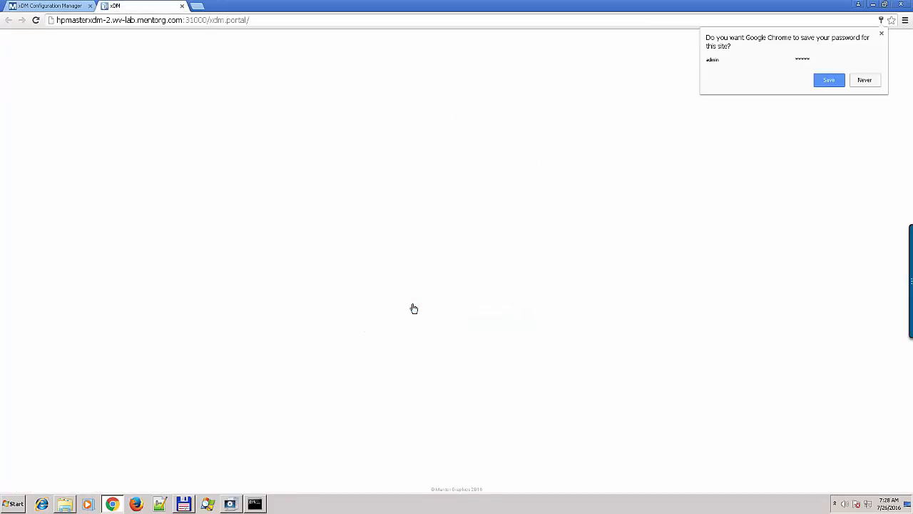
left_click(882, 34)
left_click(818, 39)
left_click(18, 465)
left_click(34, 107)
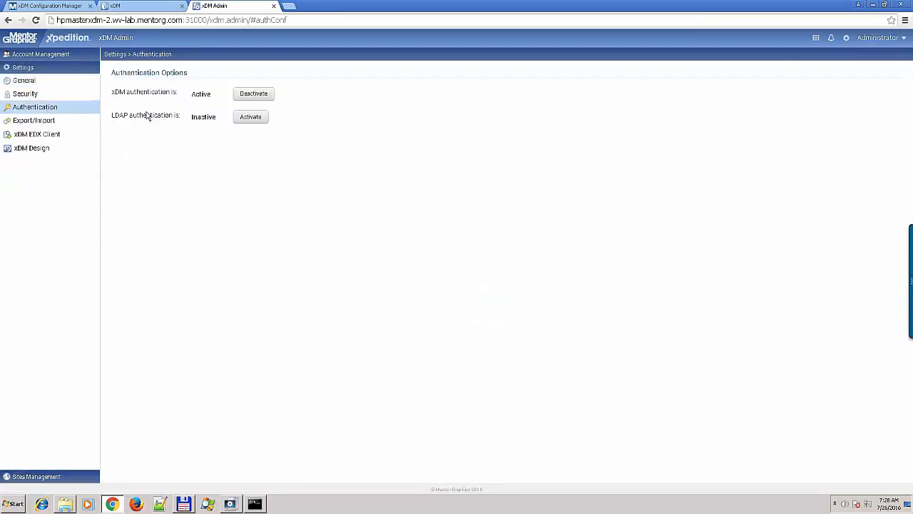
left_click(246, 117)
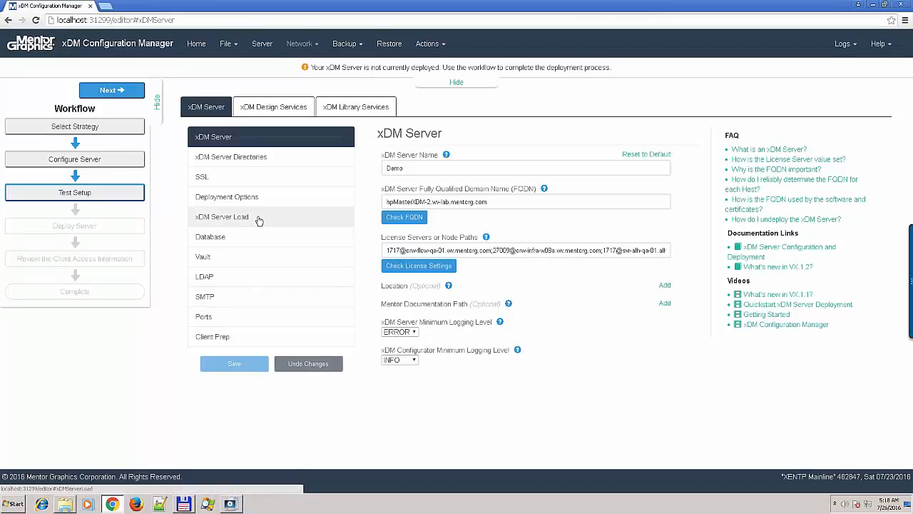
- Show the xDM Server Load settings and read the three concurrent client application FAQs
left_click(259, 218)
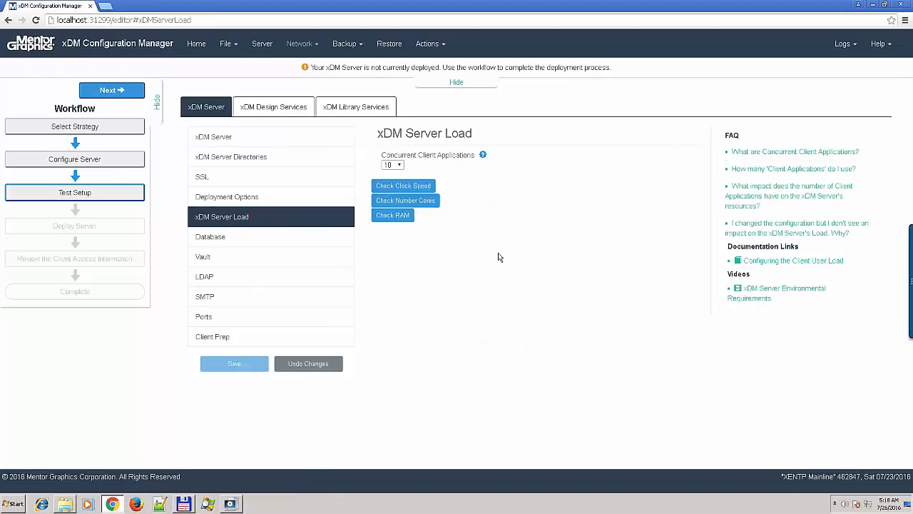
left_click(766, 151)
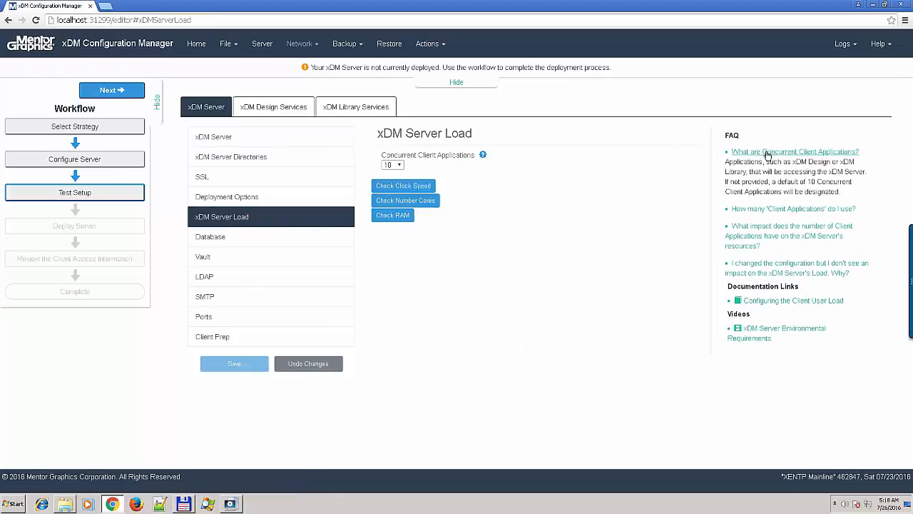
left_click(766, 151)
left_click(769, 169)
left_click(770, 169)
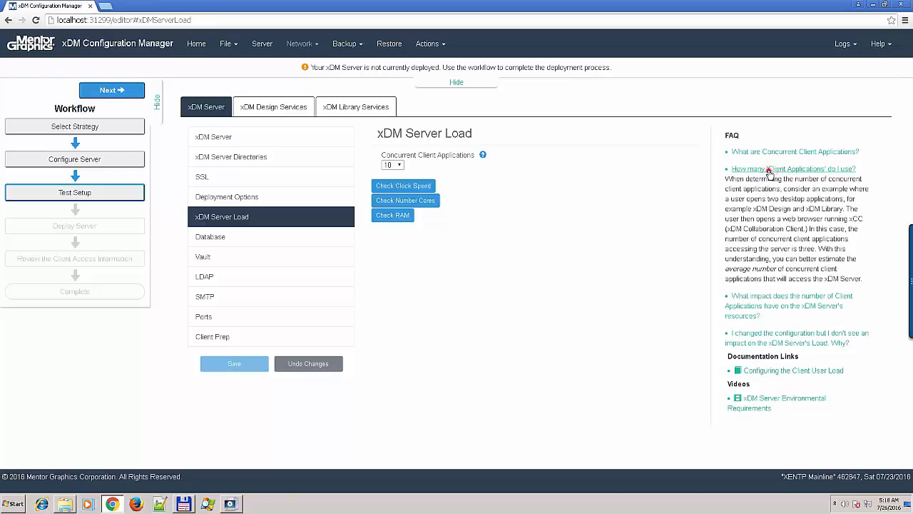
left_click(769, 189)
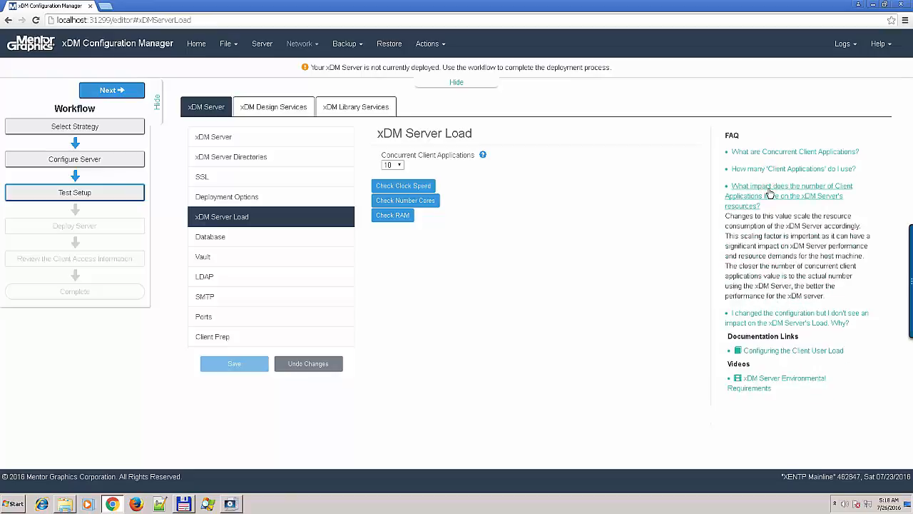
left_click(768, 193)
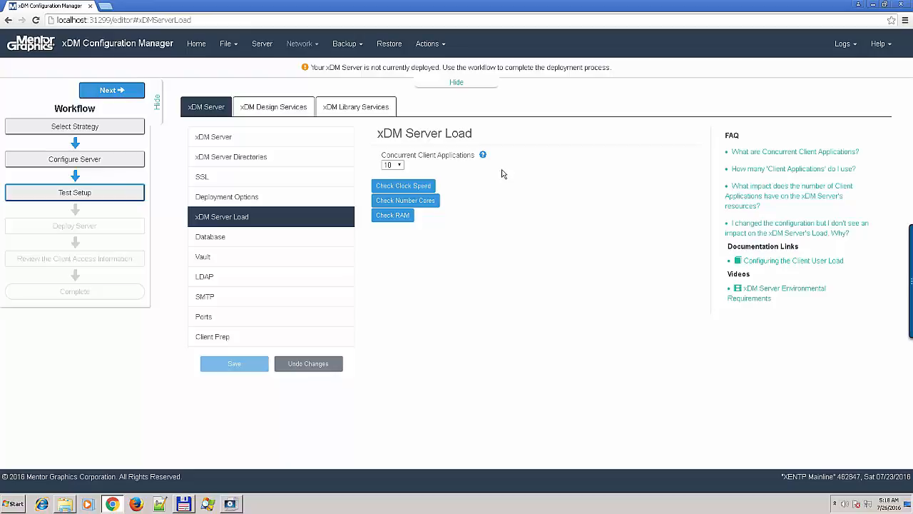
- Set Concurrent Client Applications to 200 and check clock speed, CPU cores and RAM
left_click(392, 165)
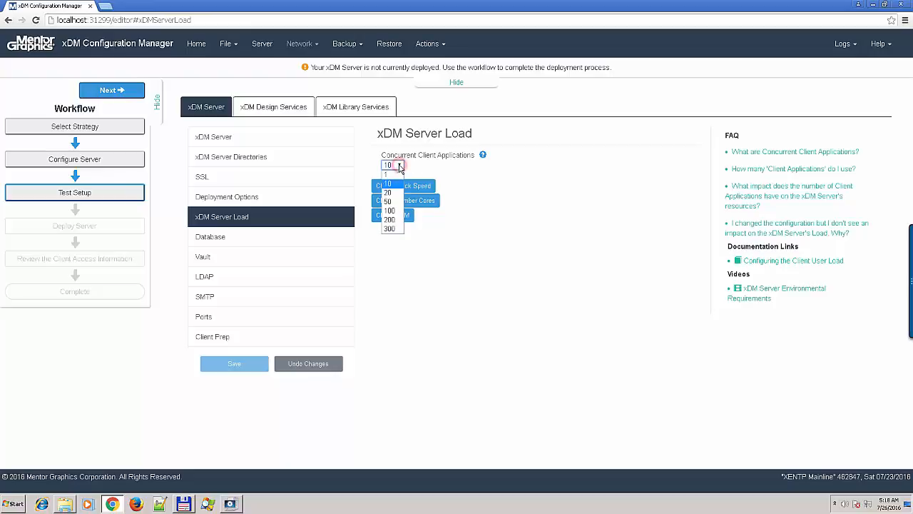
left_click(389, 220)
left_click(404, 187)
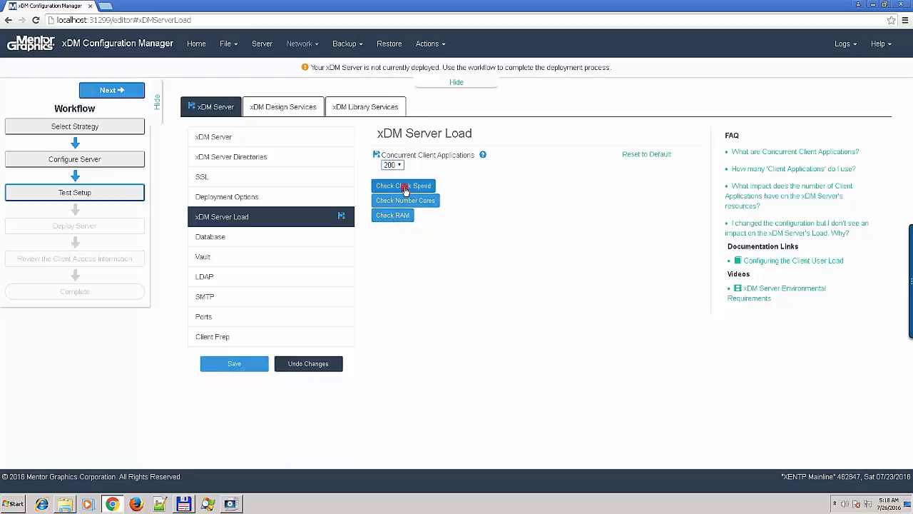
left_click(406, 200)
left_click(400, 215)
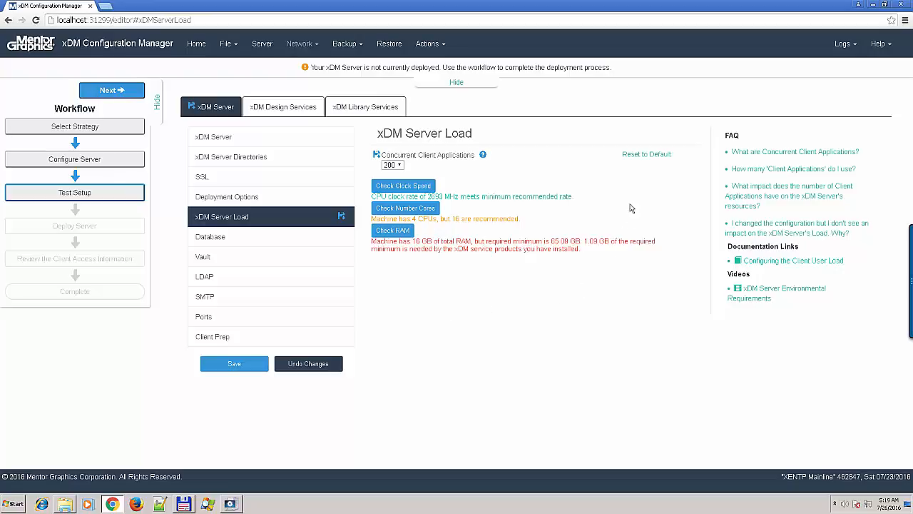
- Reset client applications to the default 10, recheck clock speed, cores and RAM, then open xDM Library Services
left_click(645, 156)
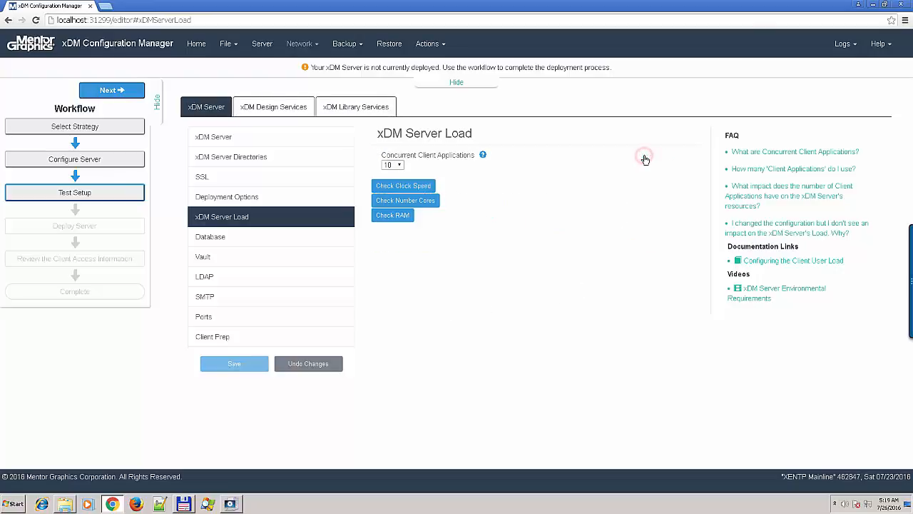
left_click(405, 187)
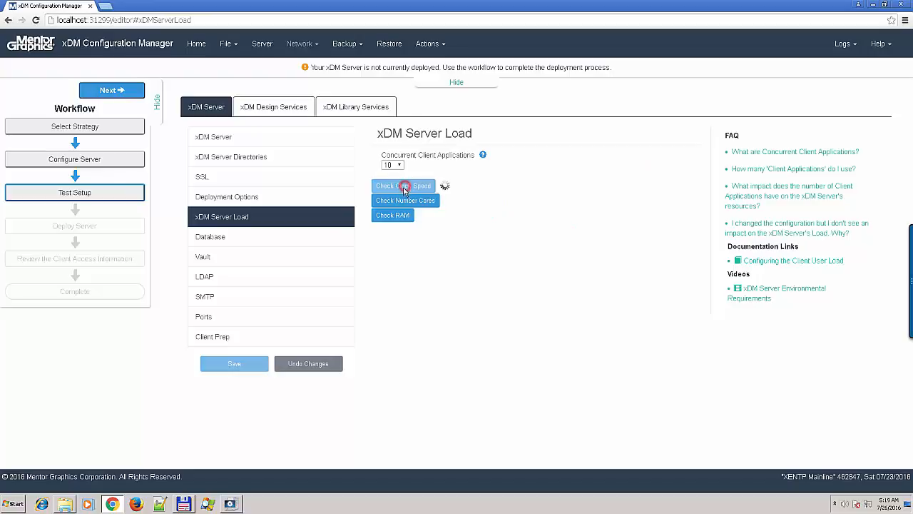
left_click(394, 200)
left_click(392, 214)
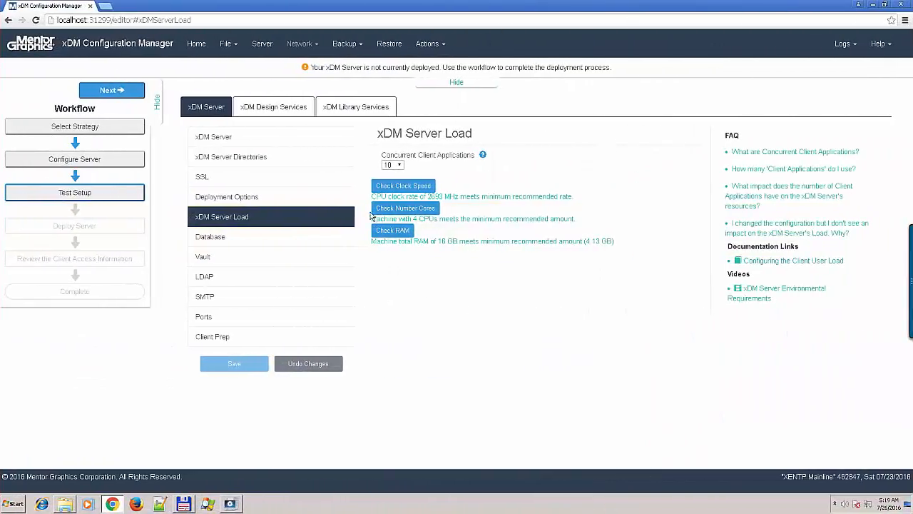
left_click(349, 110)
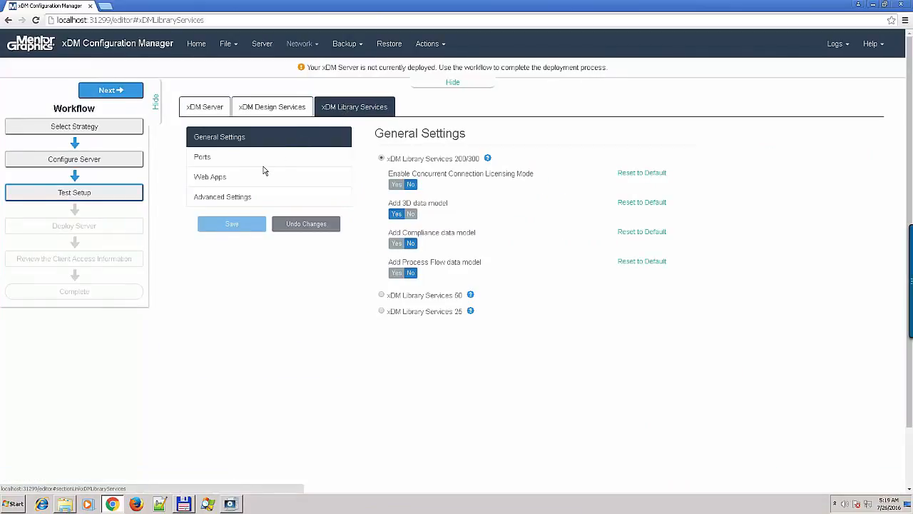
- In Advanced Settings, add Legacy Import Data File c:\myLegacyData.dmp and save it
left_click(238, 197)
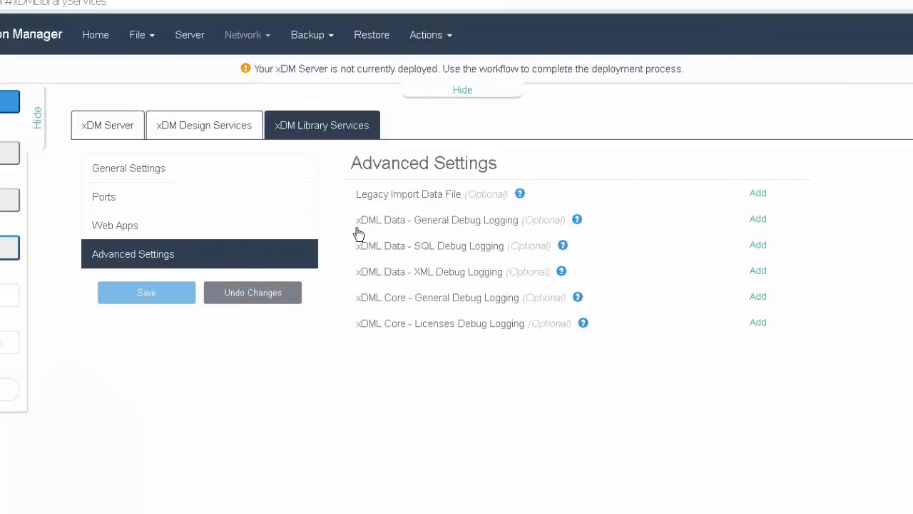
left_click(755, 194)
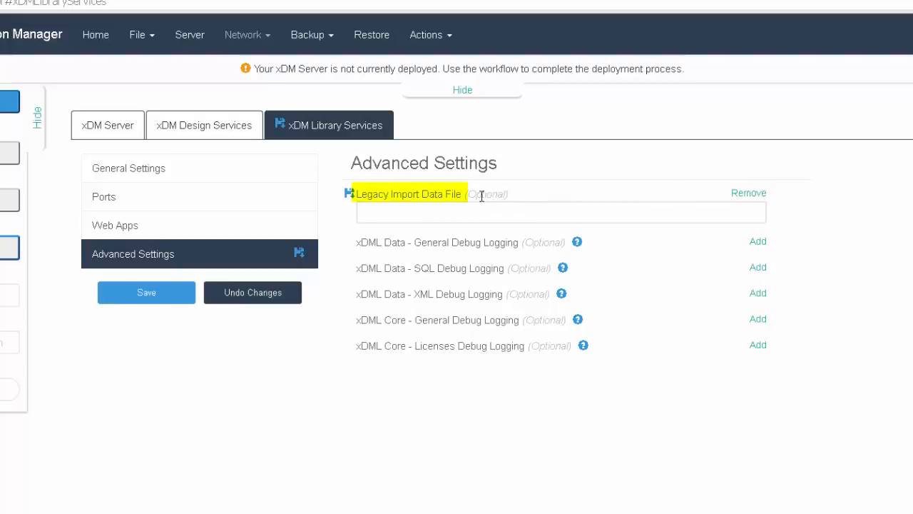
left_click(475, 200)
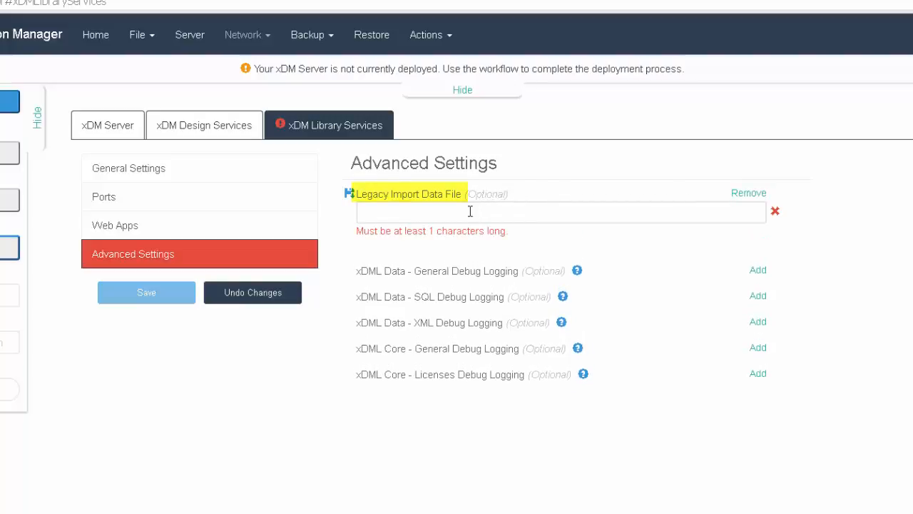
left_click(470, 211)
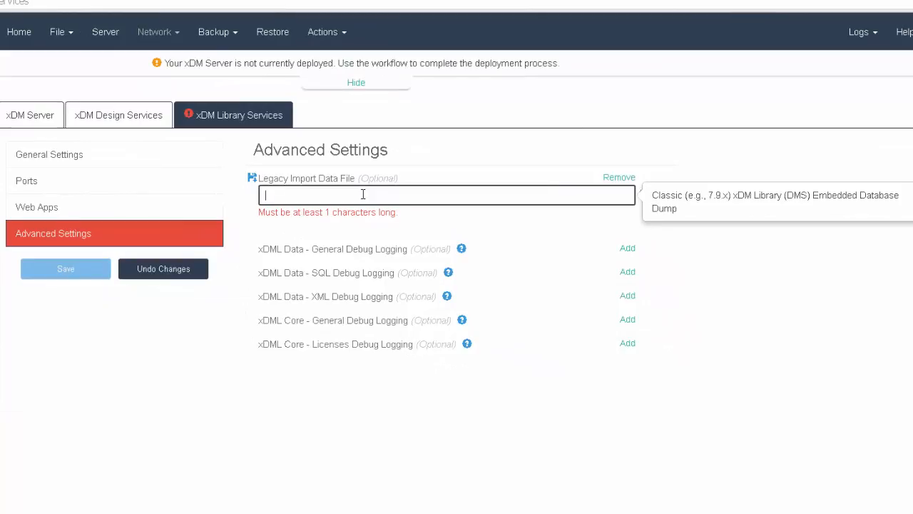
type("myLegacyData.dmp")
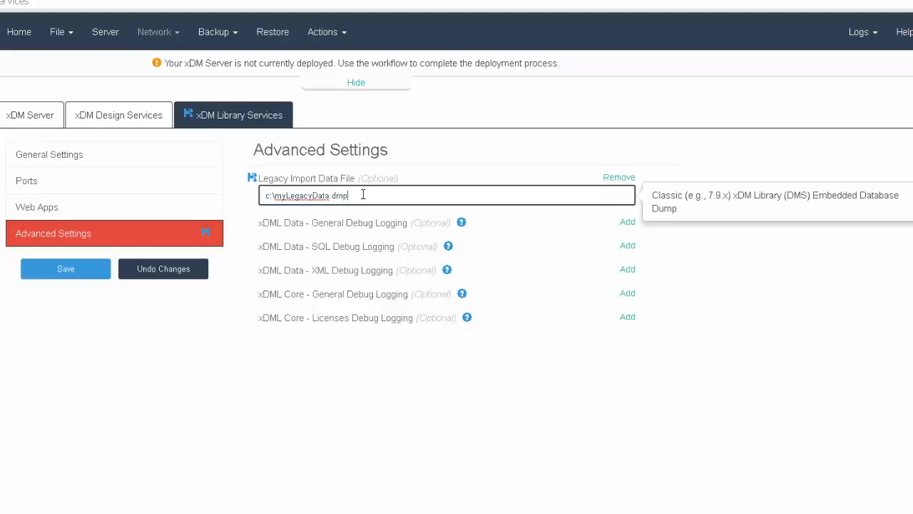
left_click(394, 216)
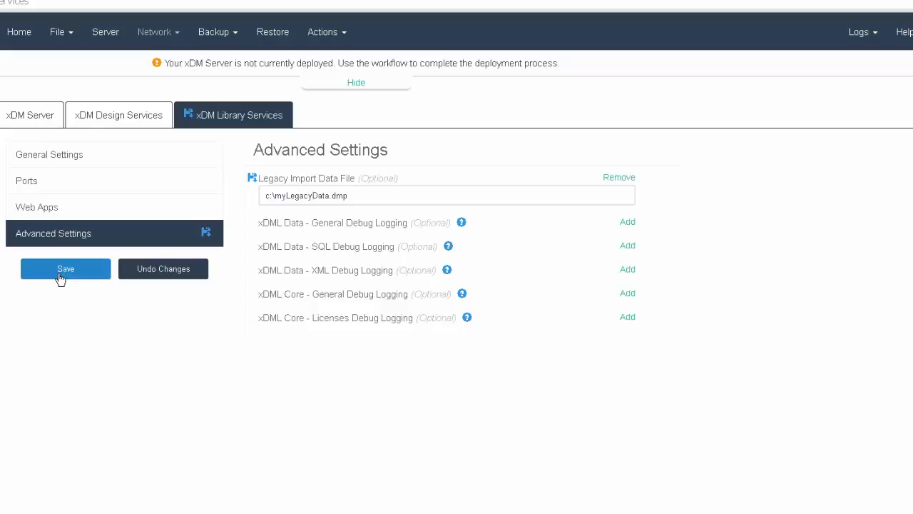
left_click(62, 277)
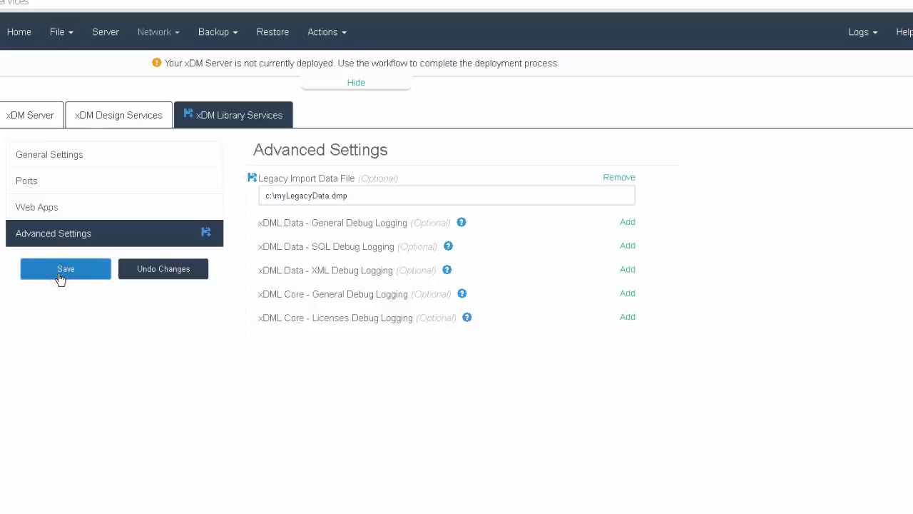